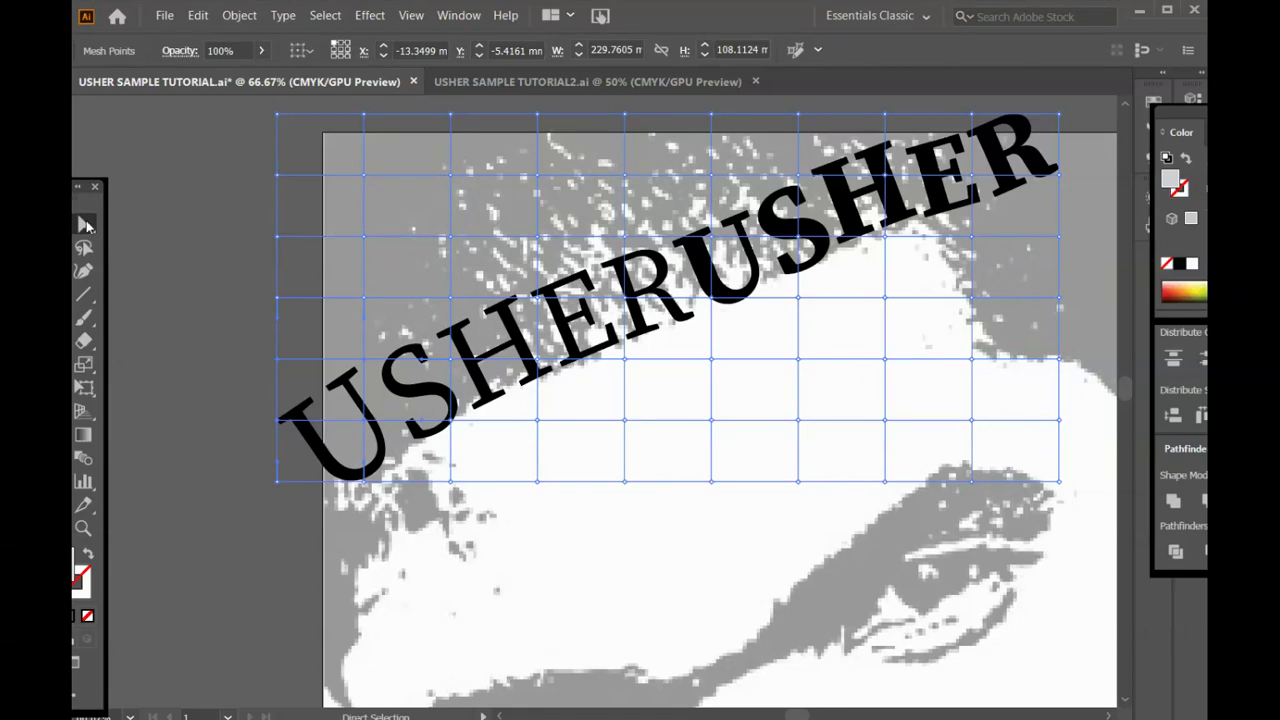
- Warp the top of the first U by moving its envelope mesh points inward toward the artboard's left edge and the neighbouring S
click(215, 378)
click(280, 423)
click(247, 420)
click(277, 424)
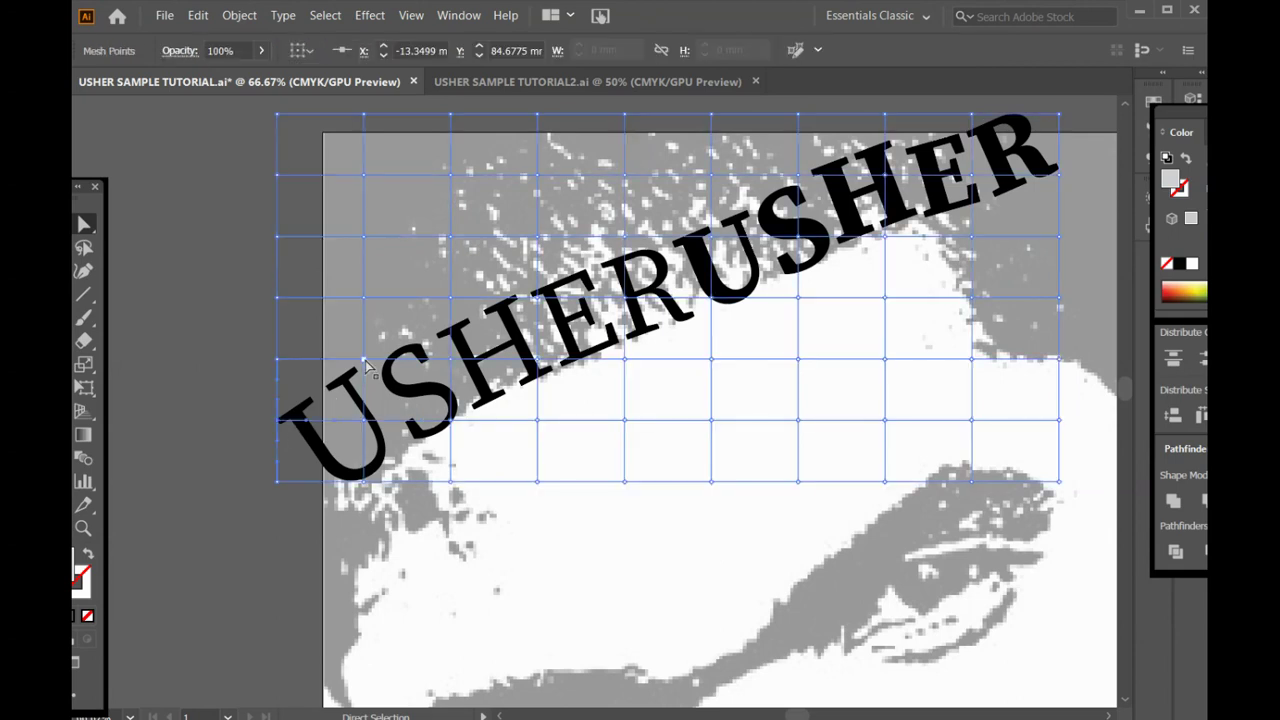
drag(366, 368, 380, 337)
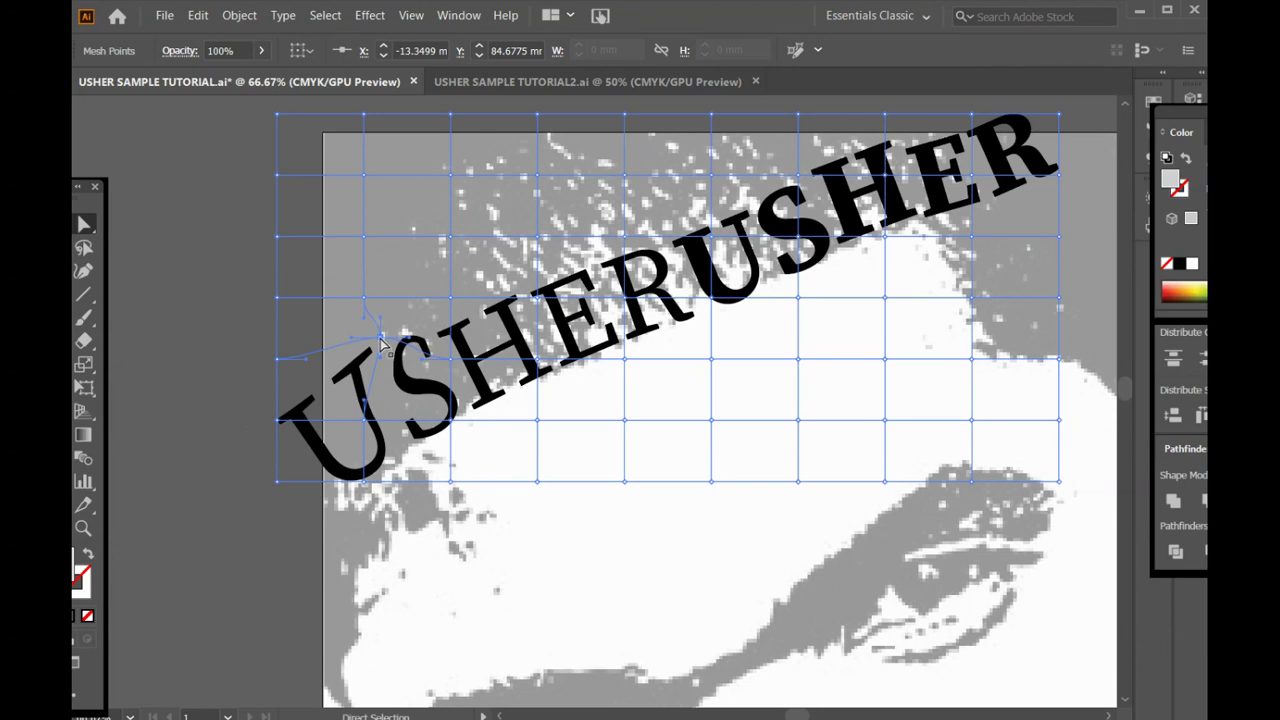
drag(280, 425, 320, 390)
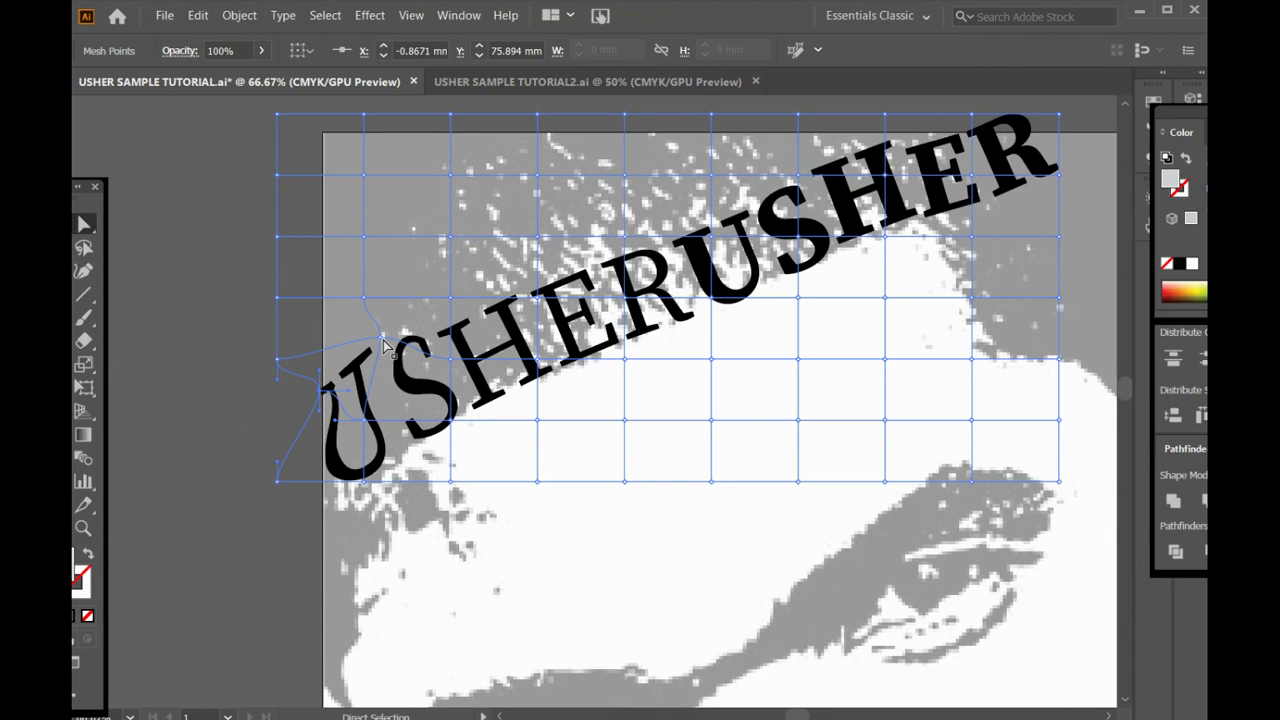
drag(381, 338, 398, 331)
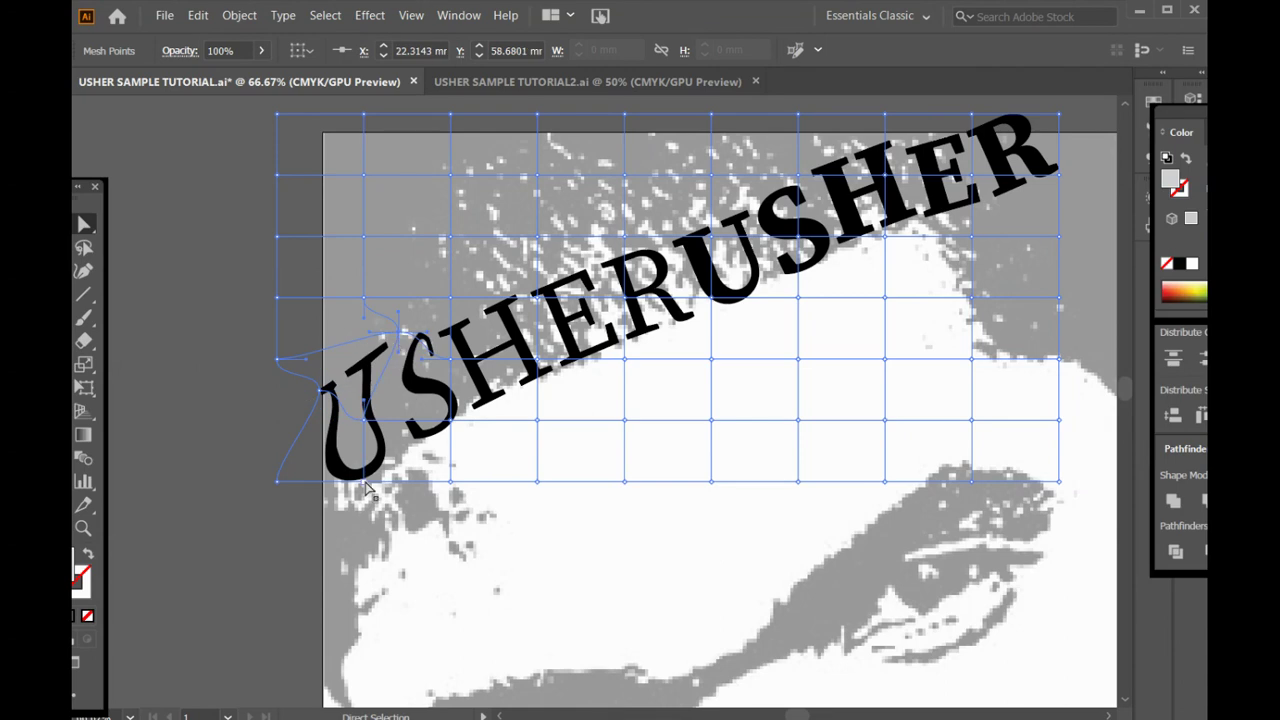
- Raise the mesh points beneath and beside the first U so the letter follows the temple and stays inside the artboard
drag(367, 488, 365, 425)
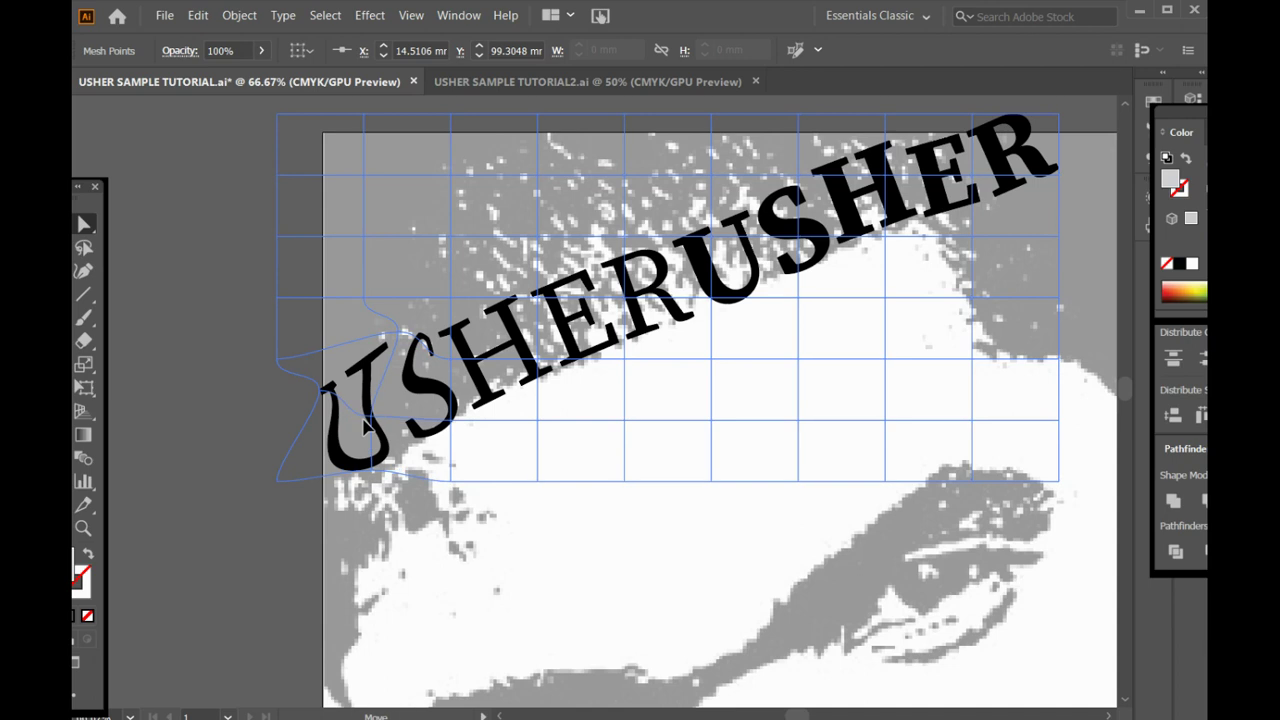
click(383, 418)
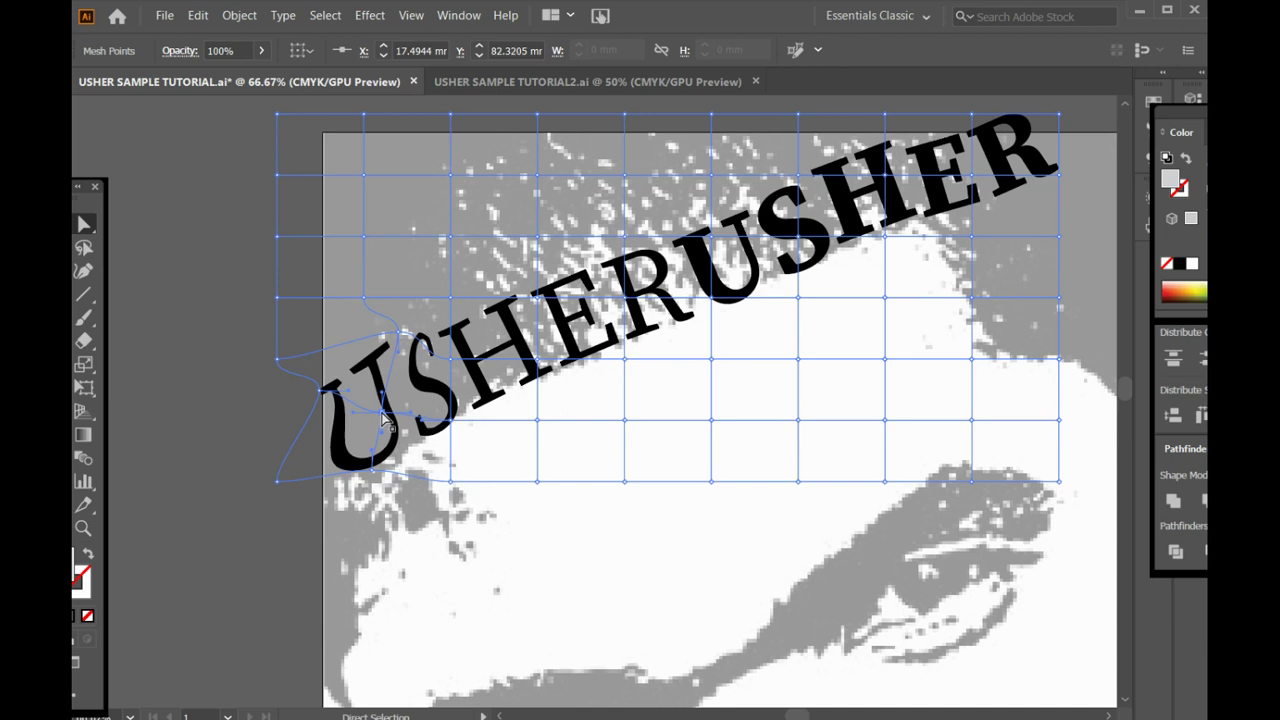
click(320, 392)
drag(320, 392, 320, 347)
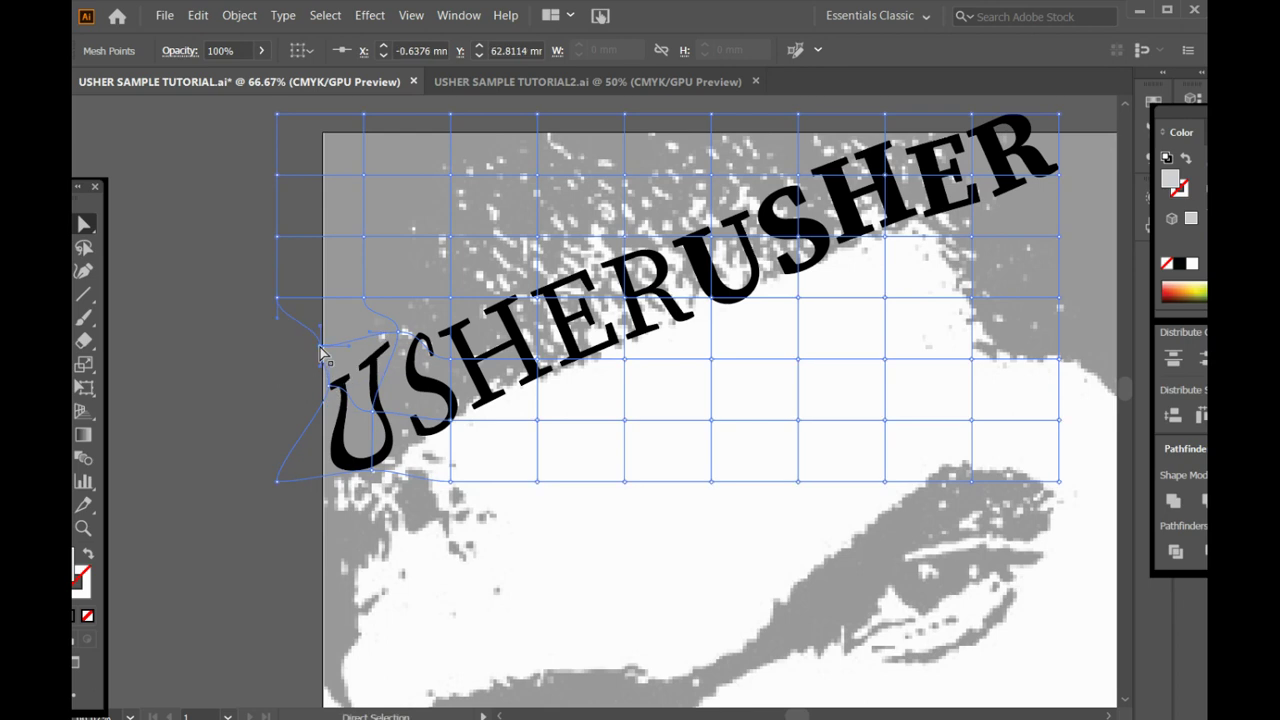
click(409, 390)
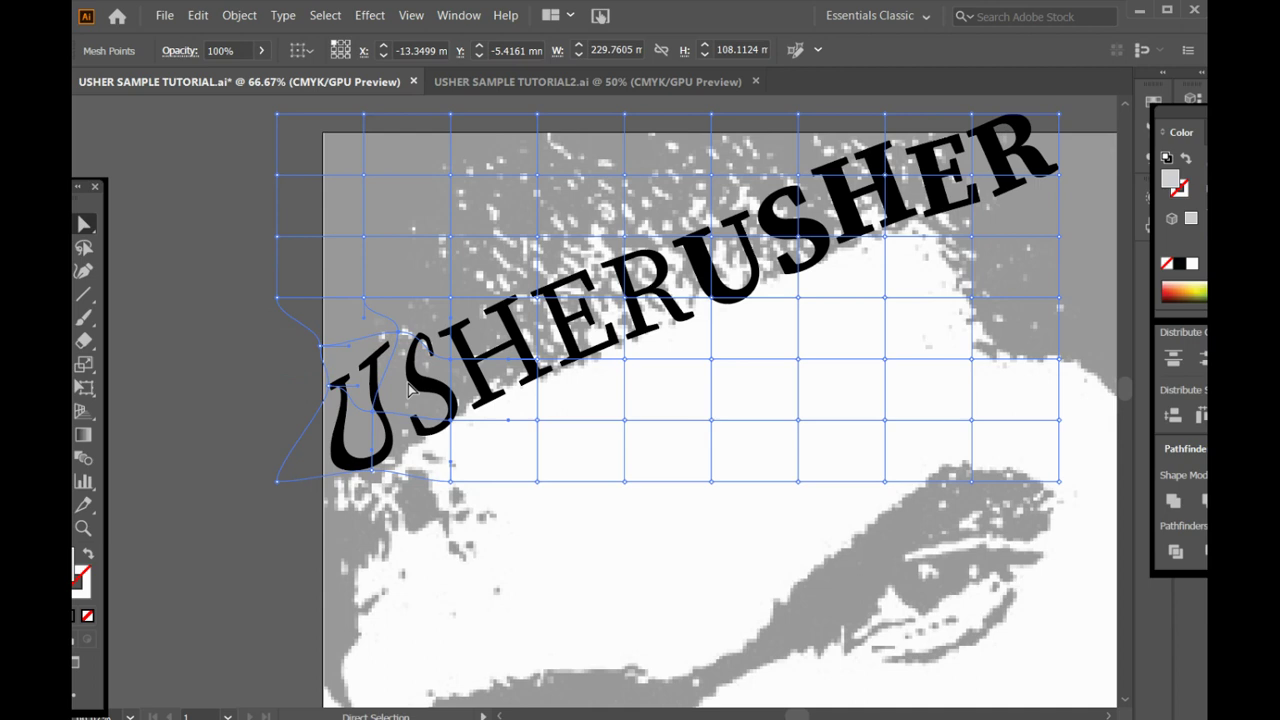
- Shift the mesh points around the S, H and E of the first USHER slightly left to reshape those letters
drag(399, 331, 389, 338)
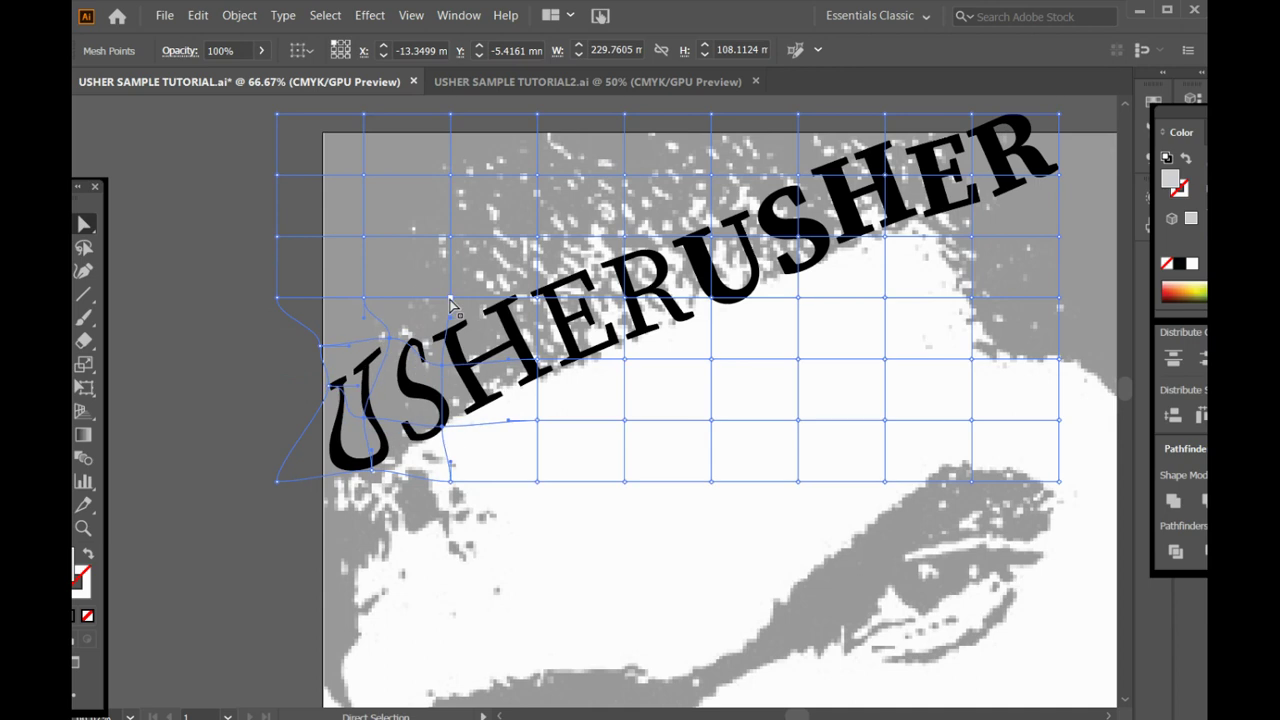
drag(449, 299, 535, 300)
click(446, 296)
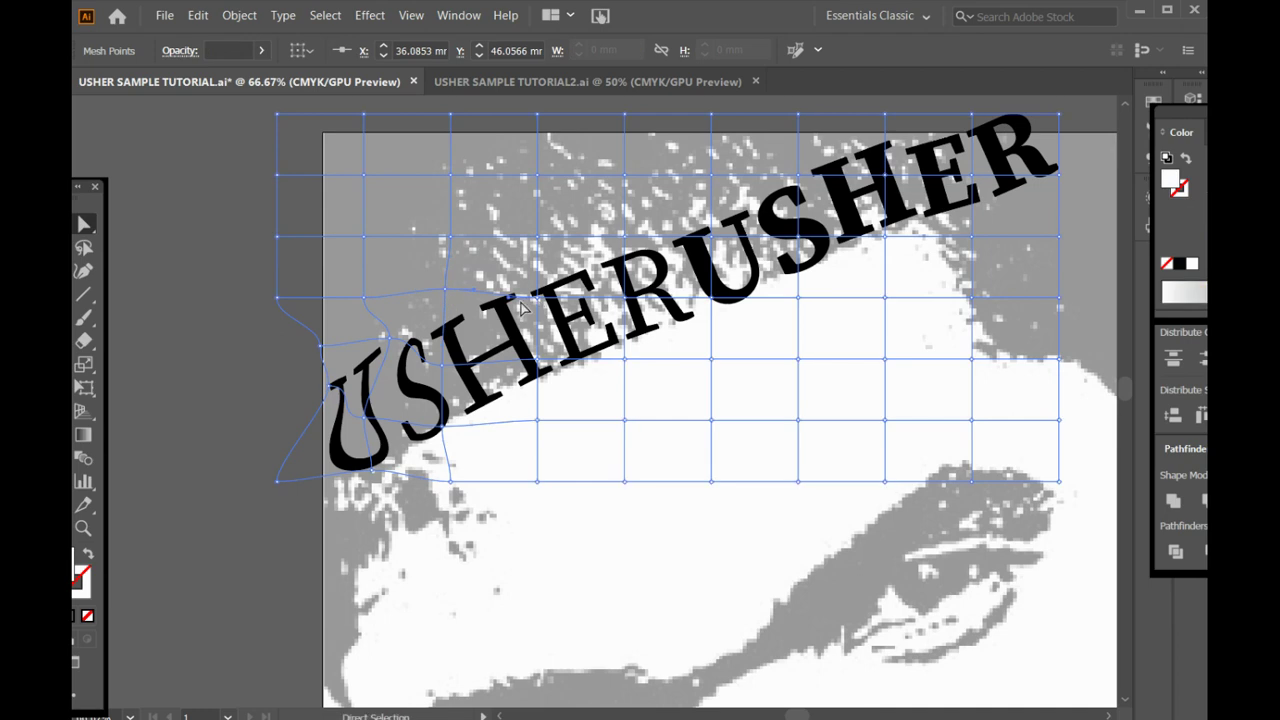
click(535, 370)
click(530, 372)
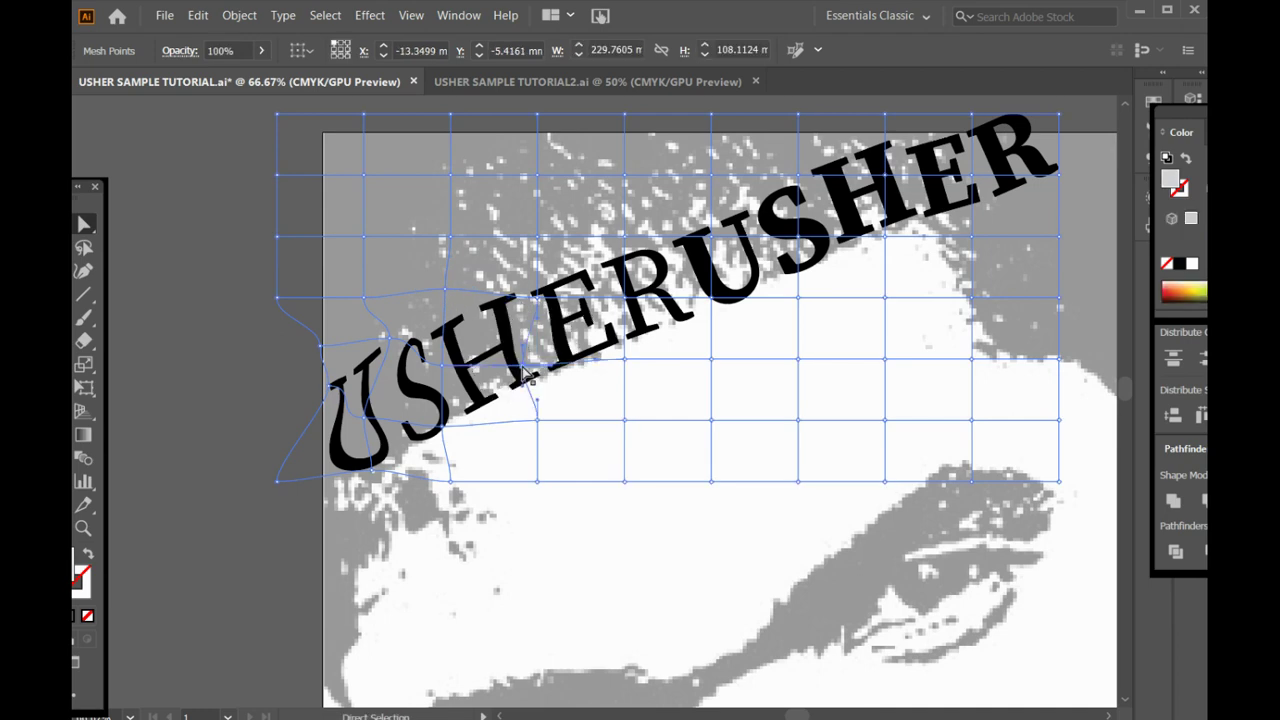
click(538, 297)
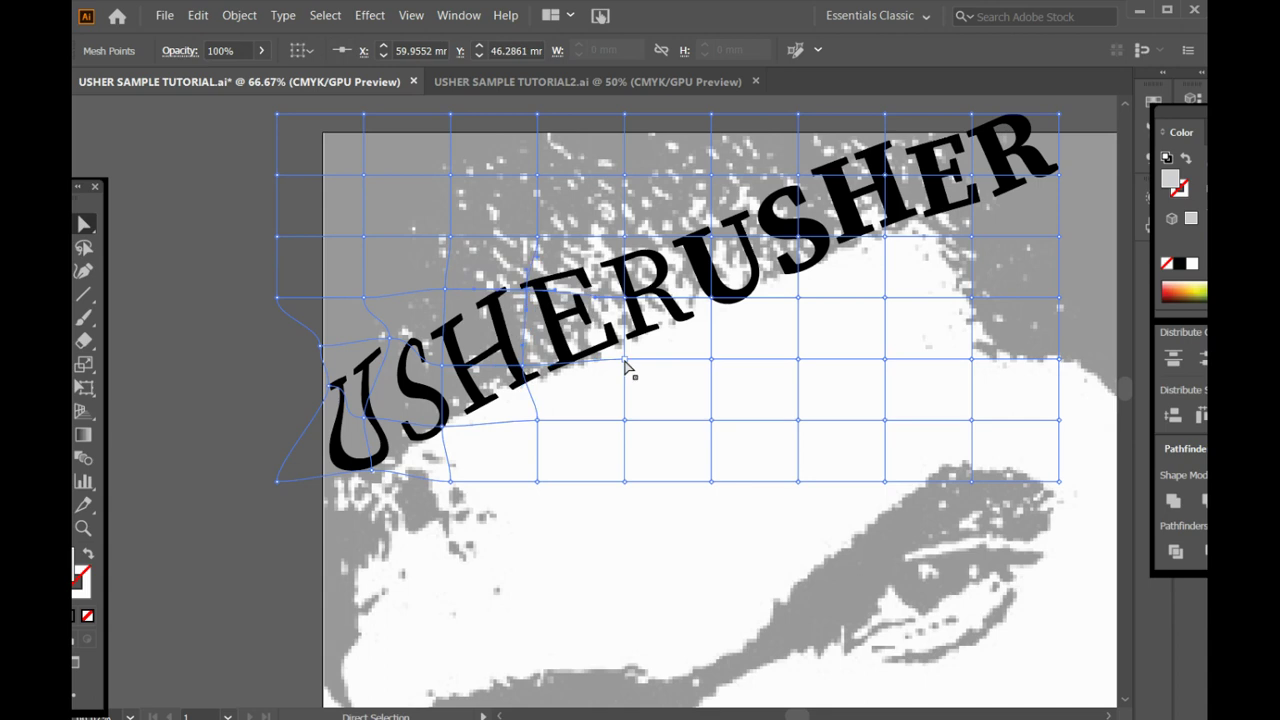
- Fit the first word's baseline to the hairline by adjusting the mesh point below the R and the curve handles under the E and H
mouse_move(623, 358)
mouse_down()
mouse_move(608, 357)
mouse_move(619, 356)
mouse_up()
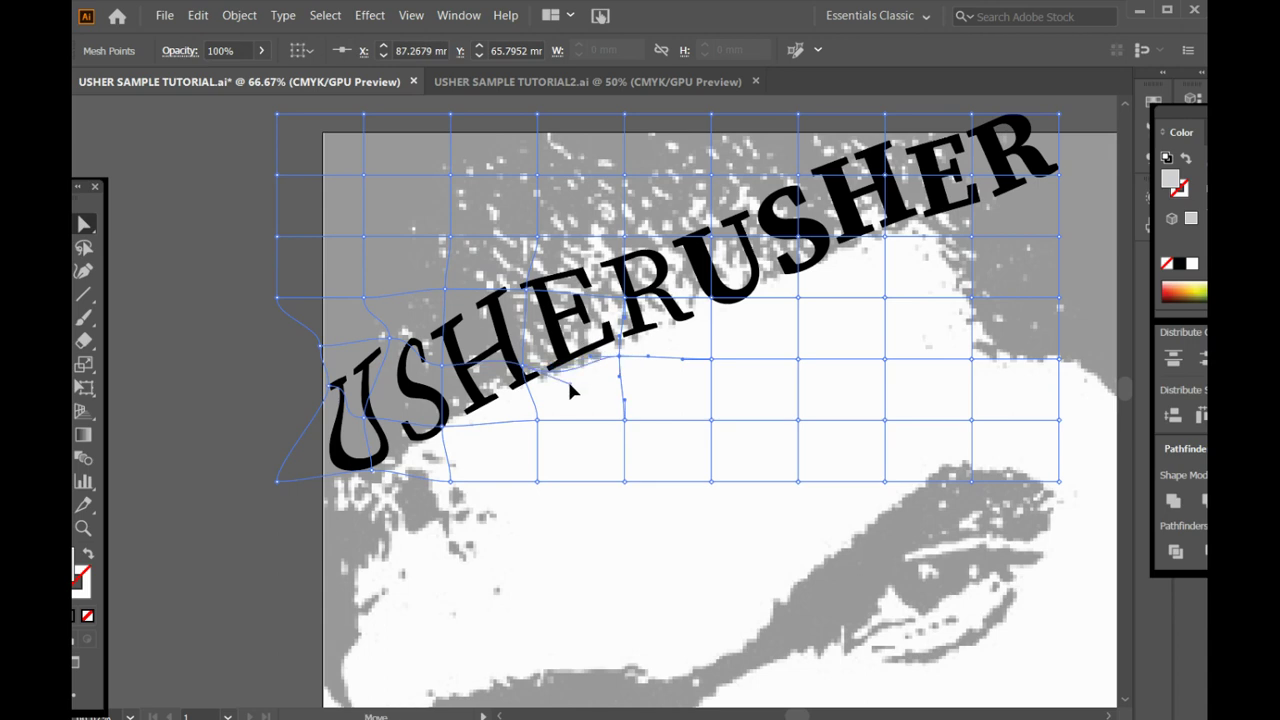
drag(569, 388, 571, 364)
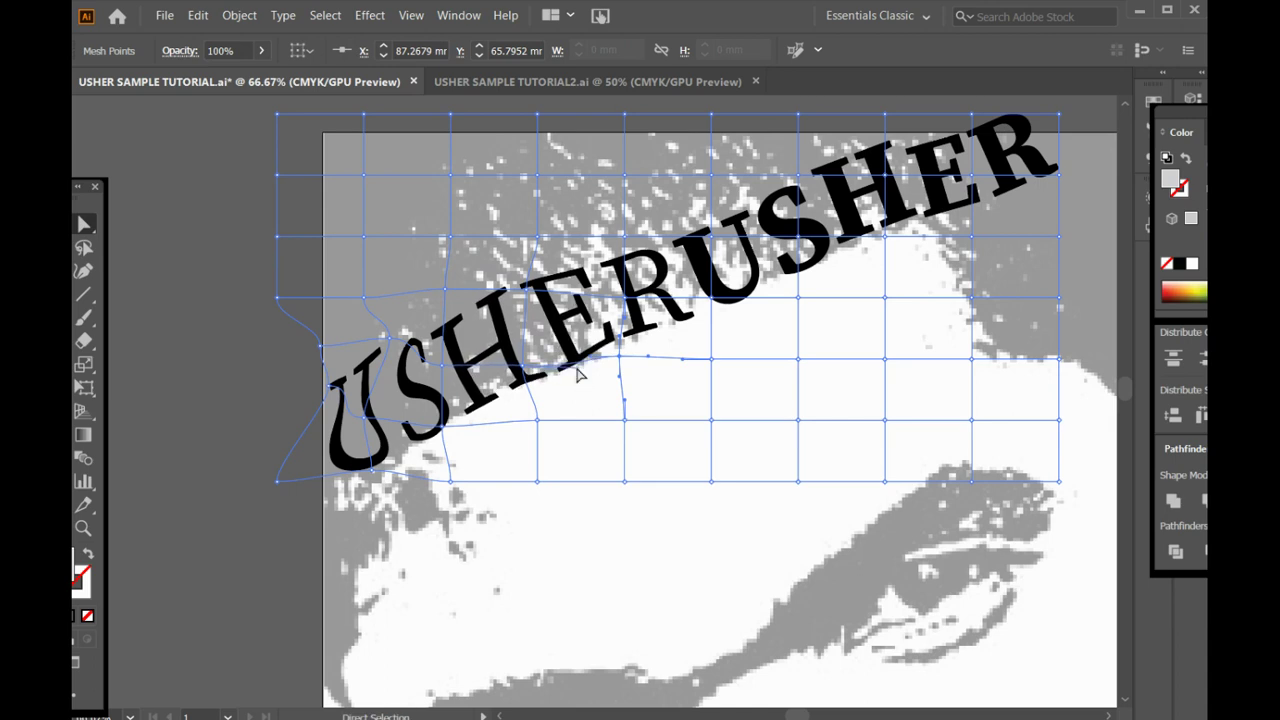
click(441, 426)
click(474, 433)
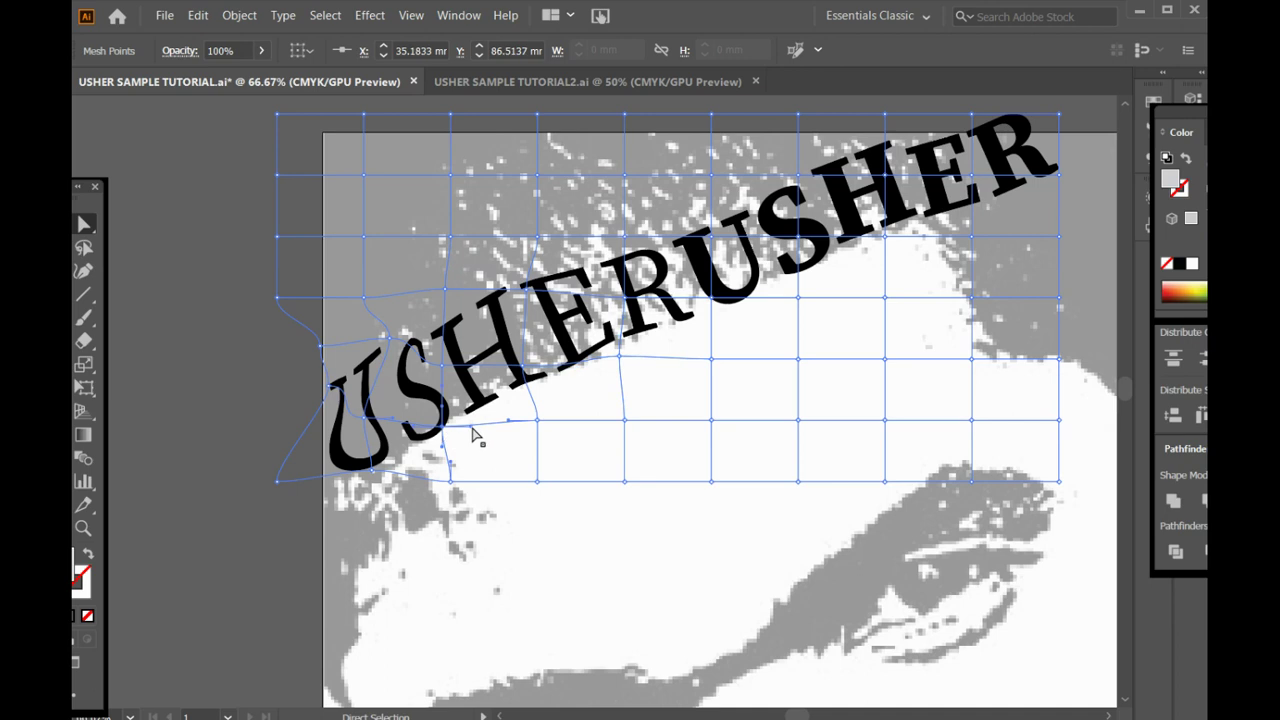
drag(470, 426, 474, 429)
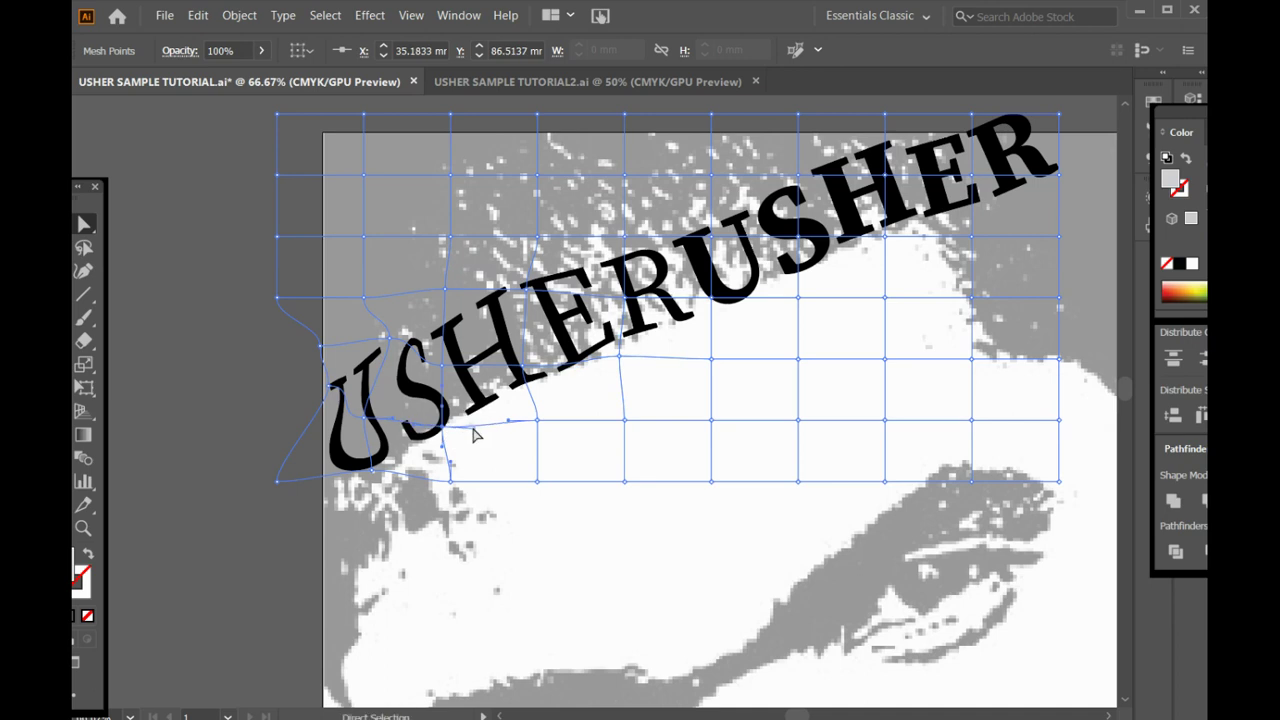
- Smooth the mesh curve above the first S and H by adjusting the direction handles of the point there
click(448, 289)
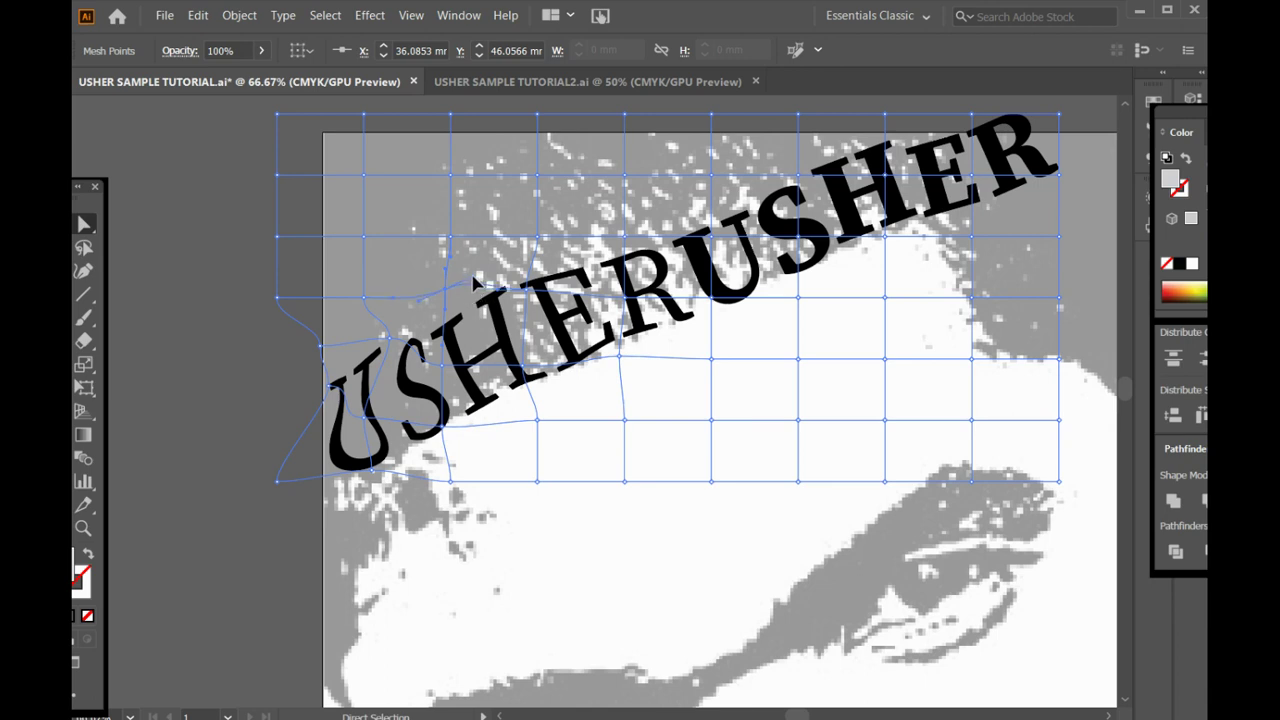
drag(473, 277, 473, 292)
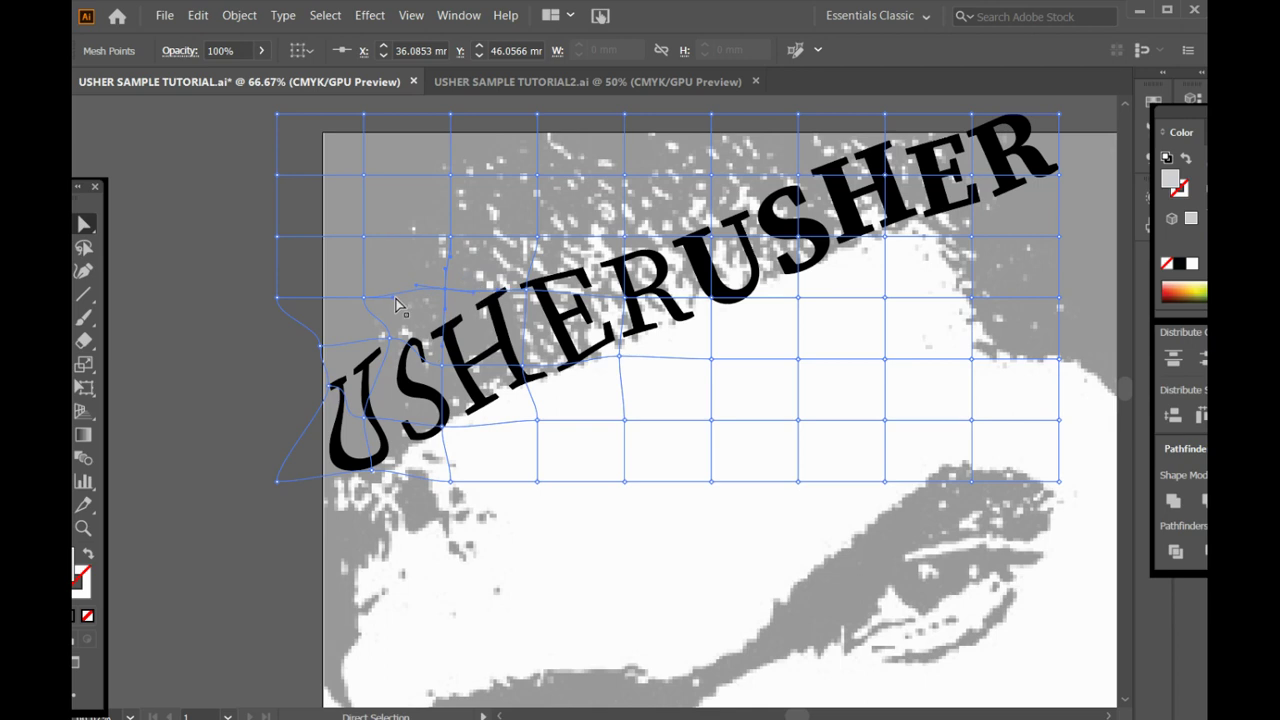
drag(395, 297, 398, 290)
- Reposition the mesh points around the first R and the second word's U and S, shifting them slightly up and left
drag(626, 244, 690, 240)
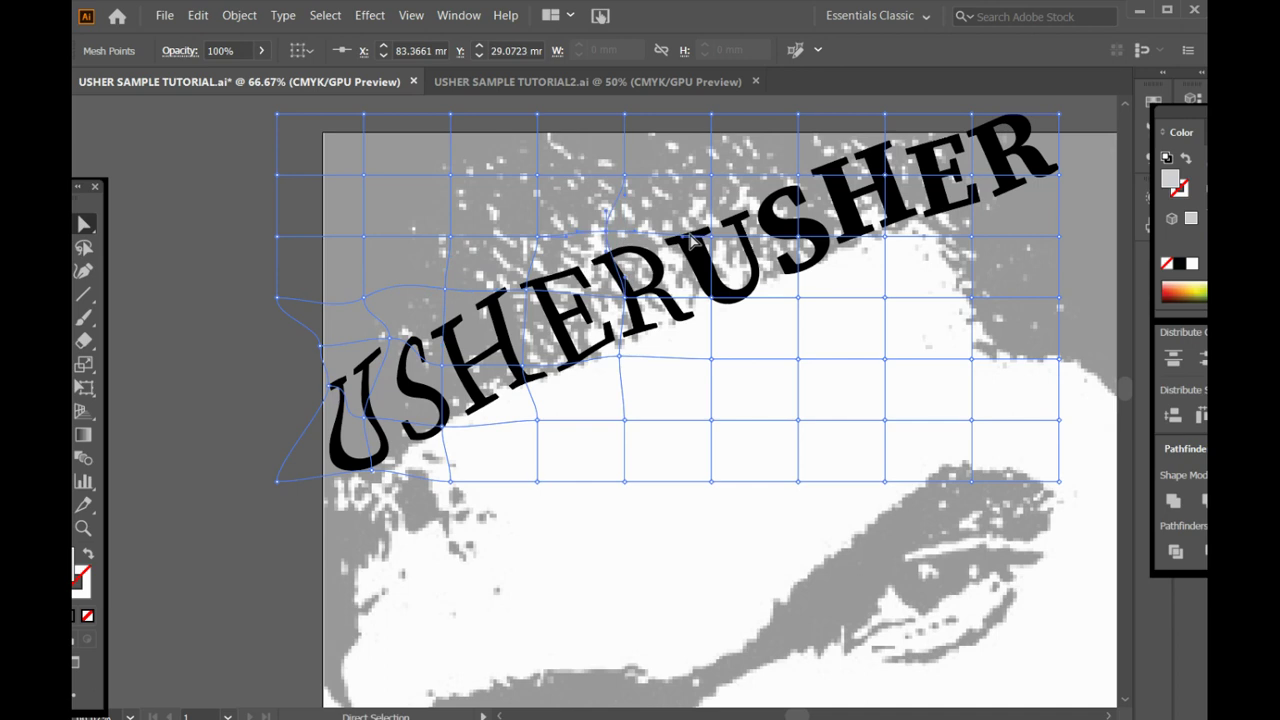
click(752, 226)
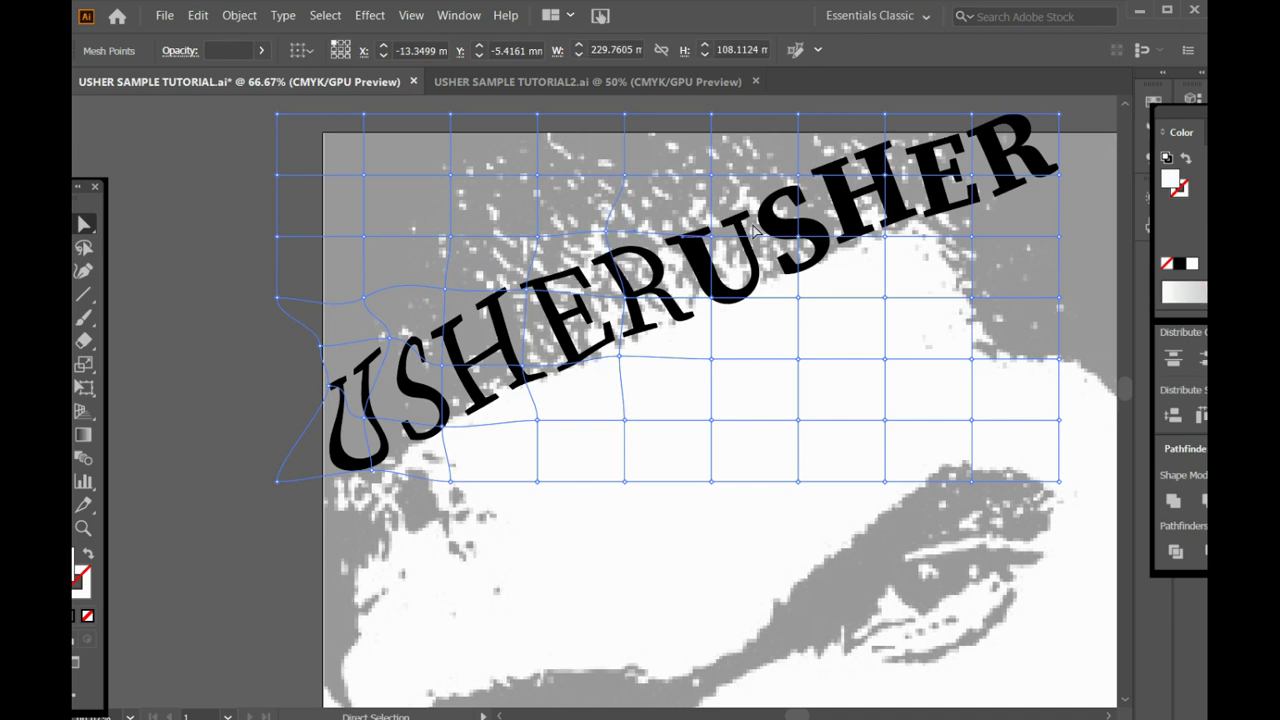
click(799, 238)
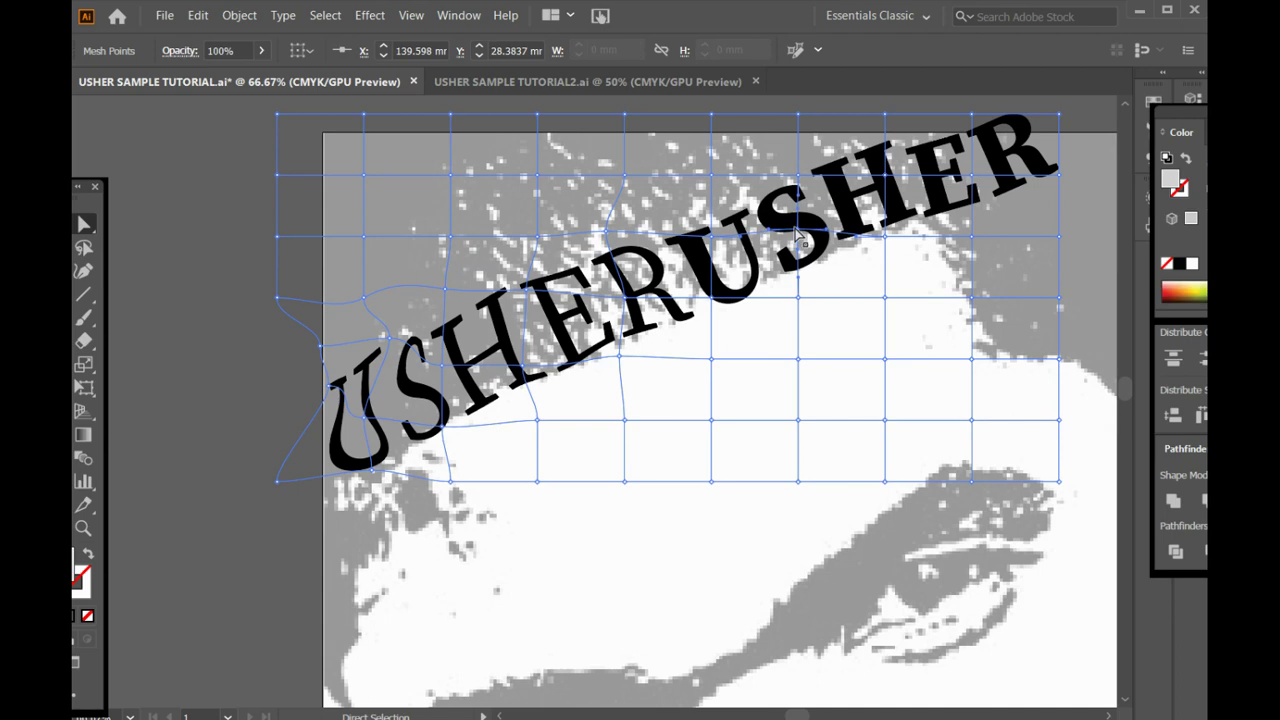
drag(711, 176, 698, 172)
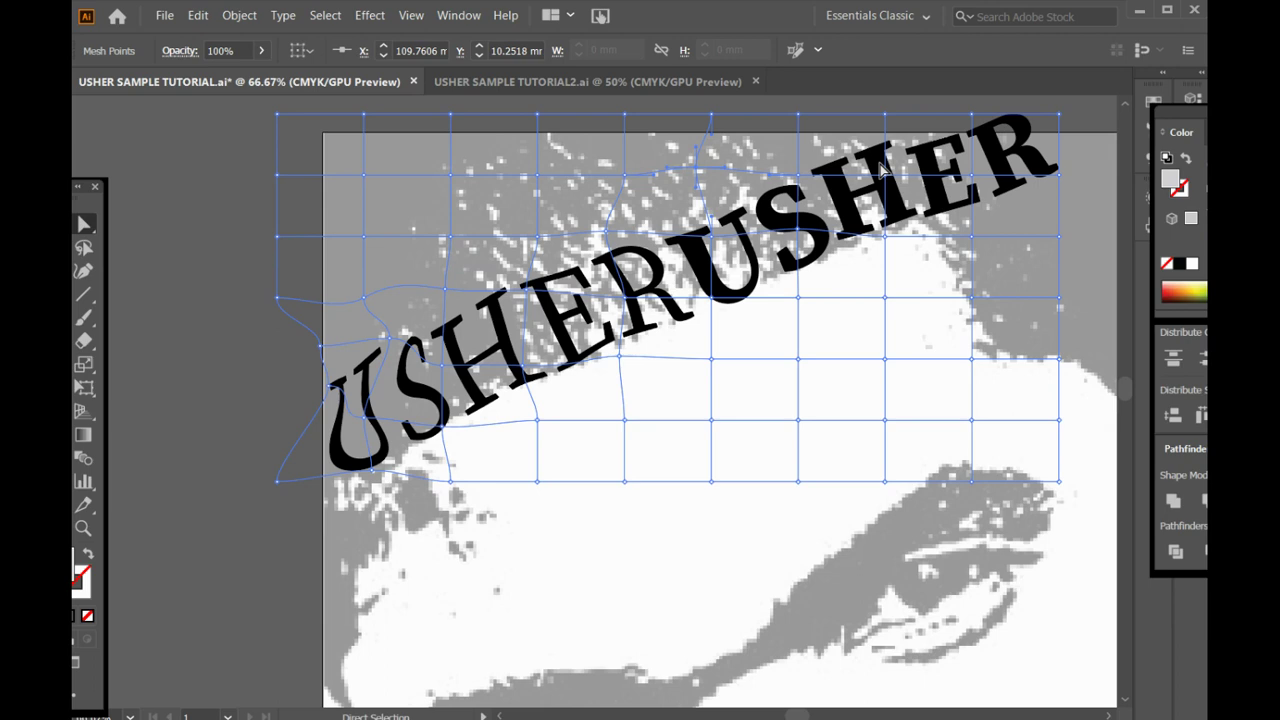
- Lower the mesh points above the second word's S and H, and shift the point below the H slightly right
drag(884, 175, 890, 192)
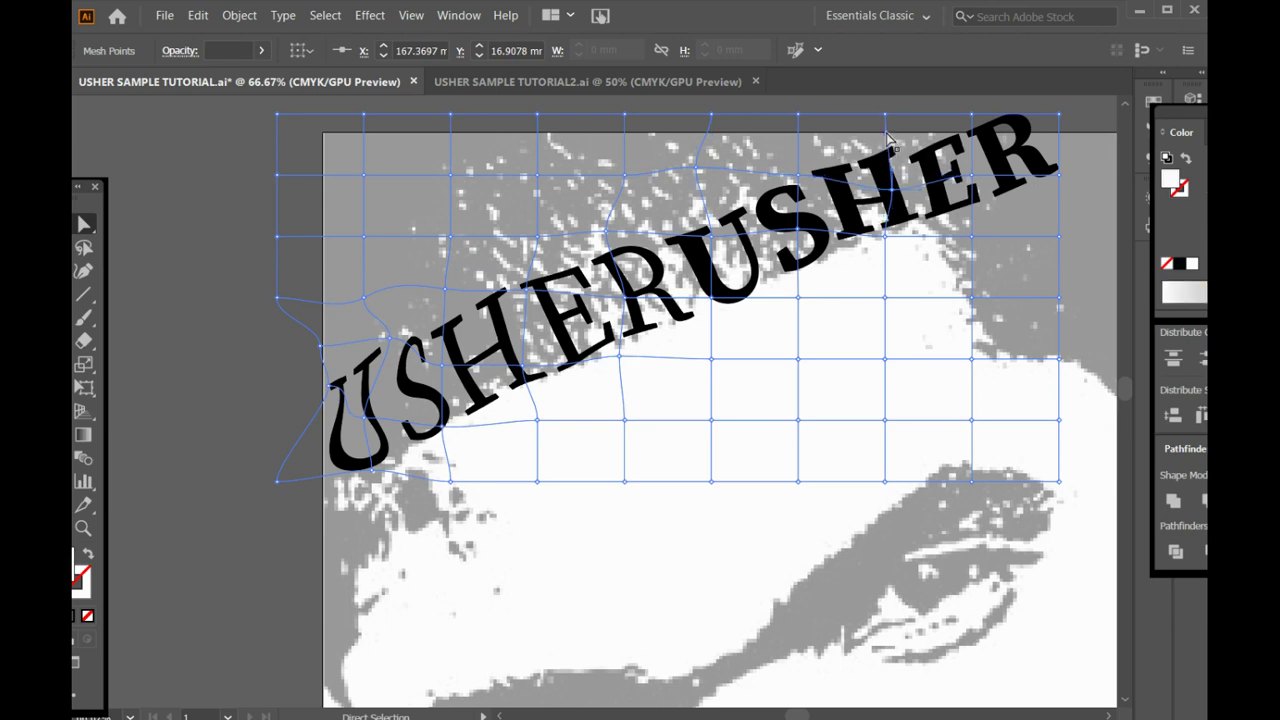
drag(885, 117, 885, 135)
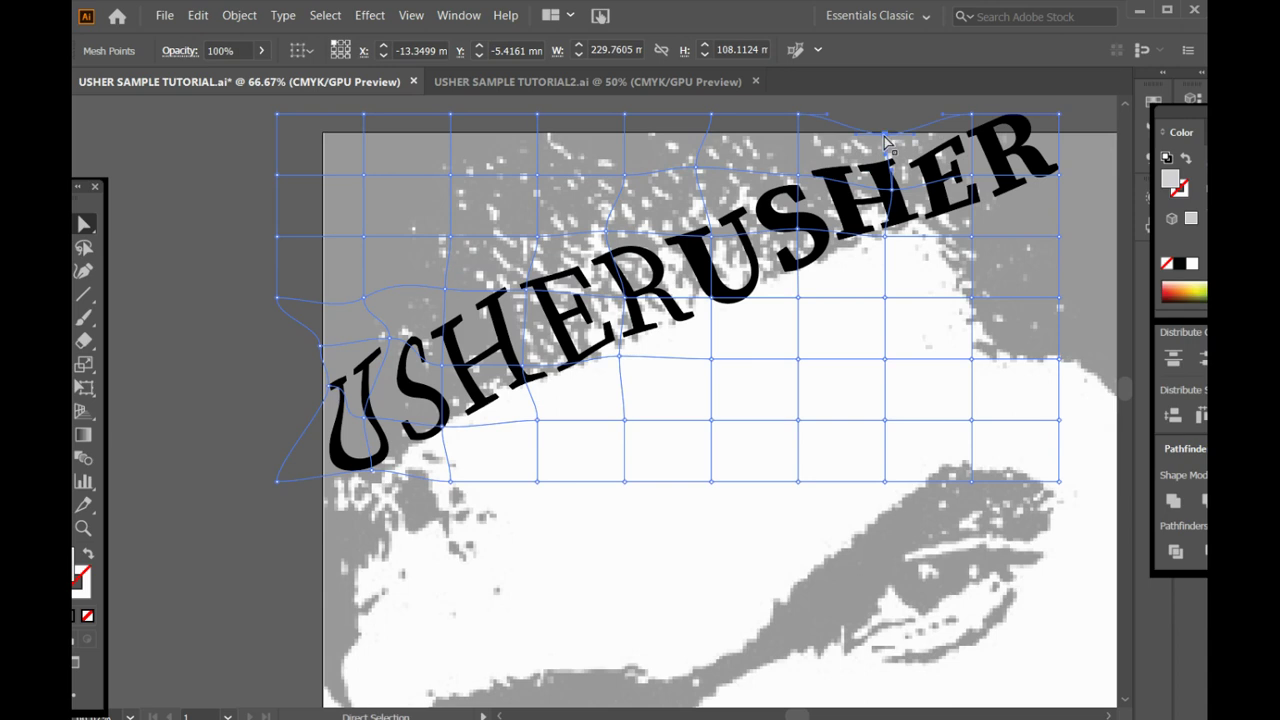
drag(798, 115, 798, 147)
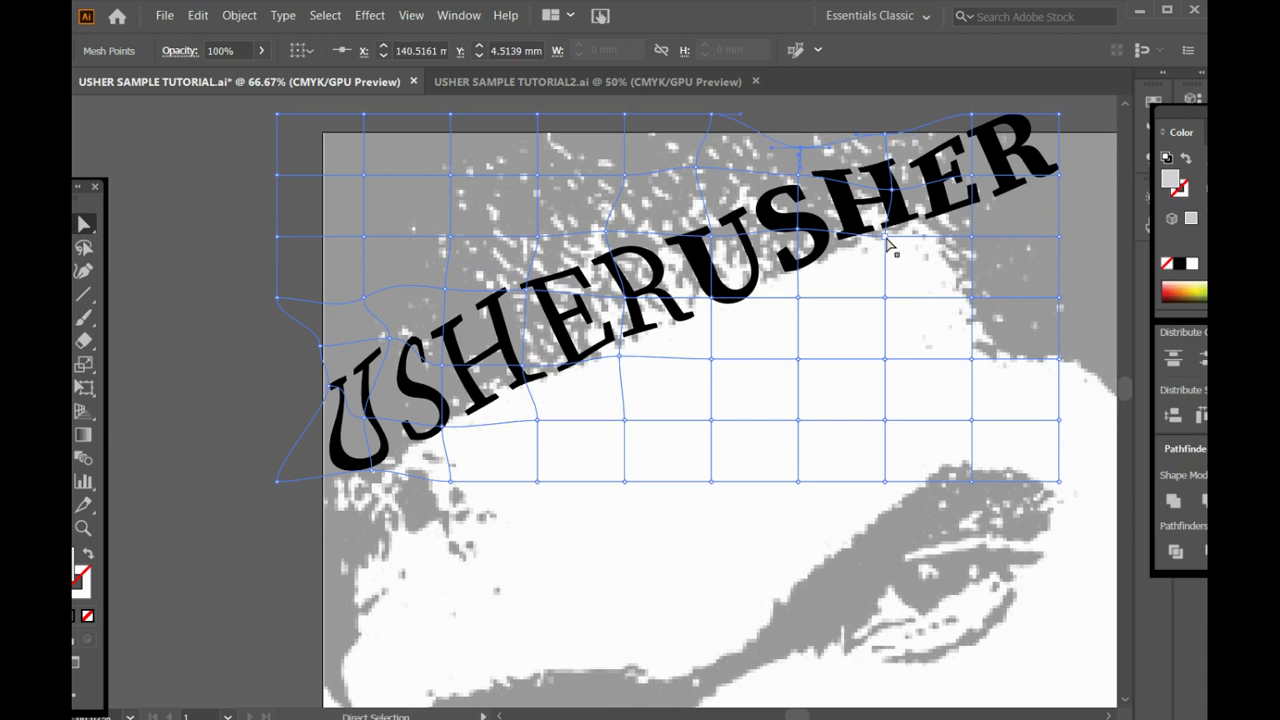
drag(887, 243, 906, 242)
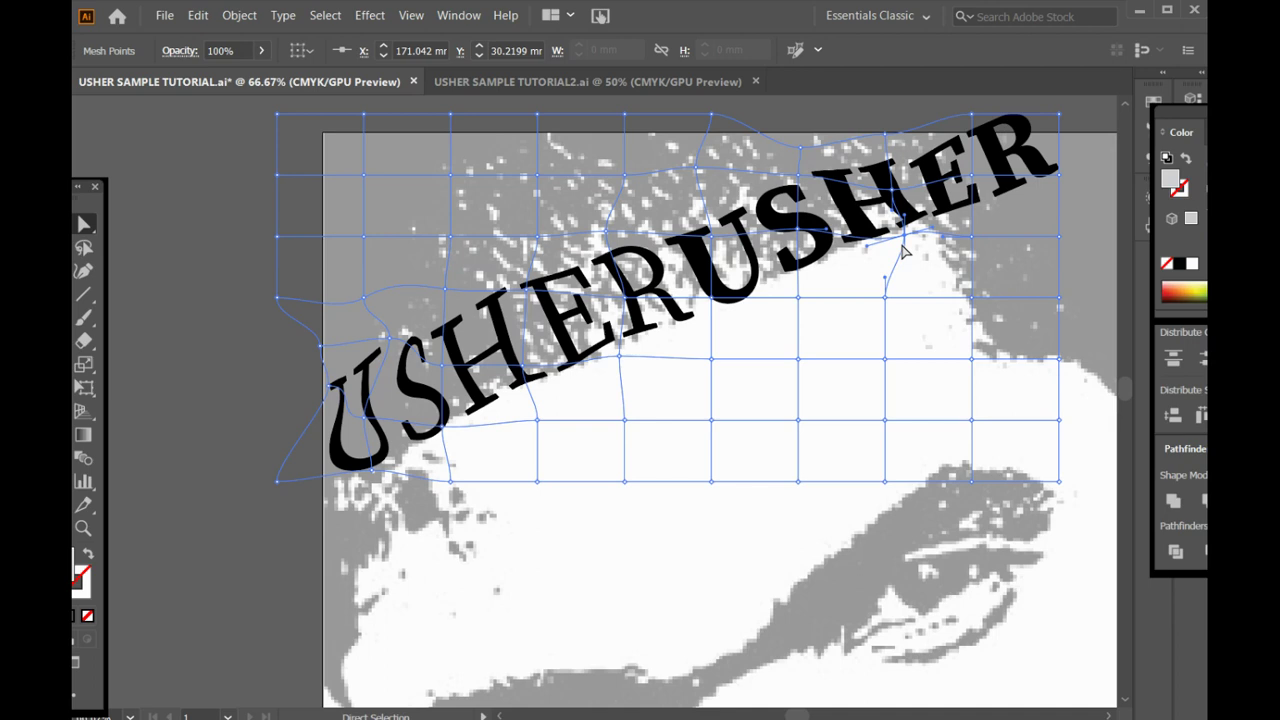
click(904, 243)
click(904, 243)
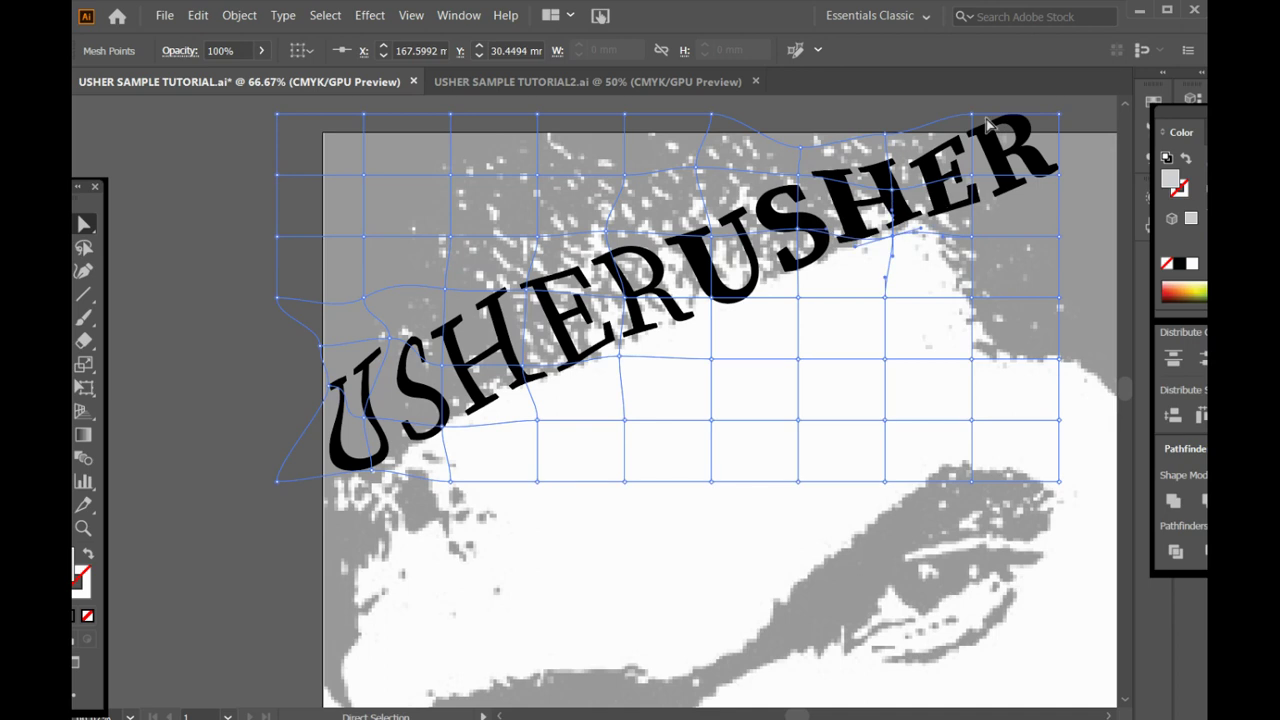
- Lower the top mesh points above the final E and R to the artboard's top edge, and nudge the point at the R's right side
drag(972, 117, 1061, 122)
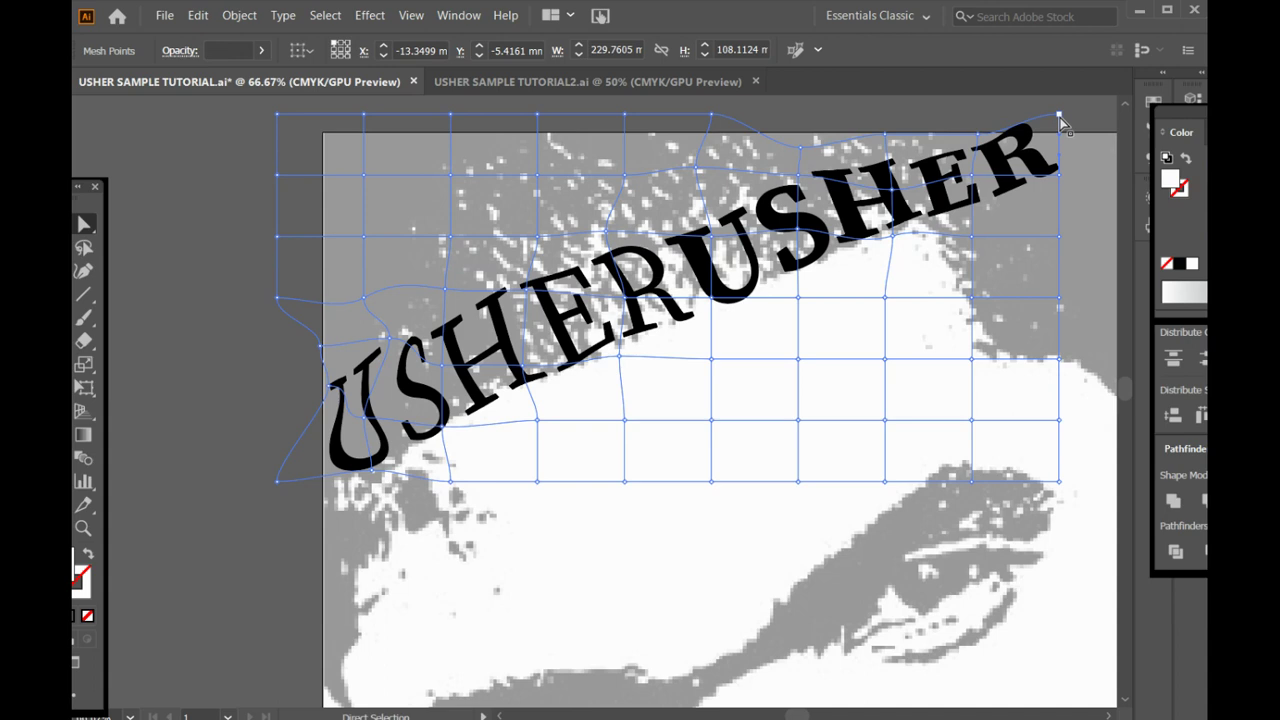
drag(1059, 116, 1059, 137)
click(1059, 136)
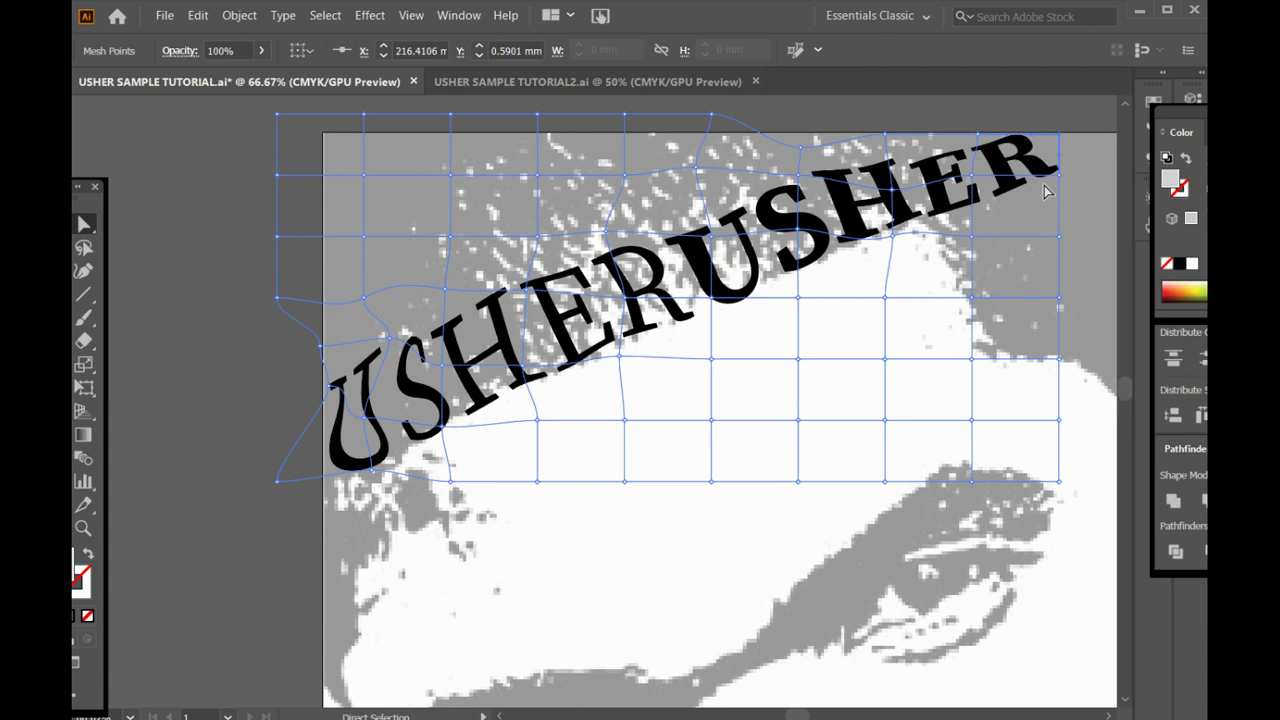
mouse_move(1060, 180)
mouse_down()
mouse_move(1036, 200)
mouse_move(1062, 188)
mouse_up()
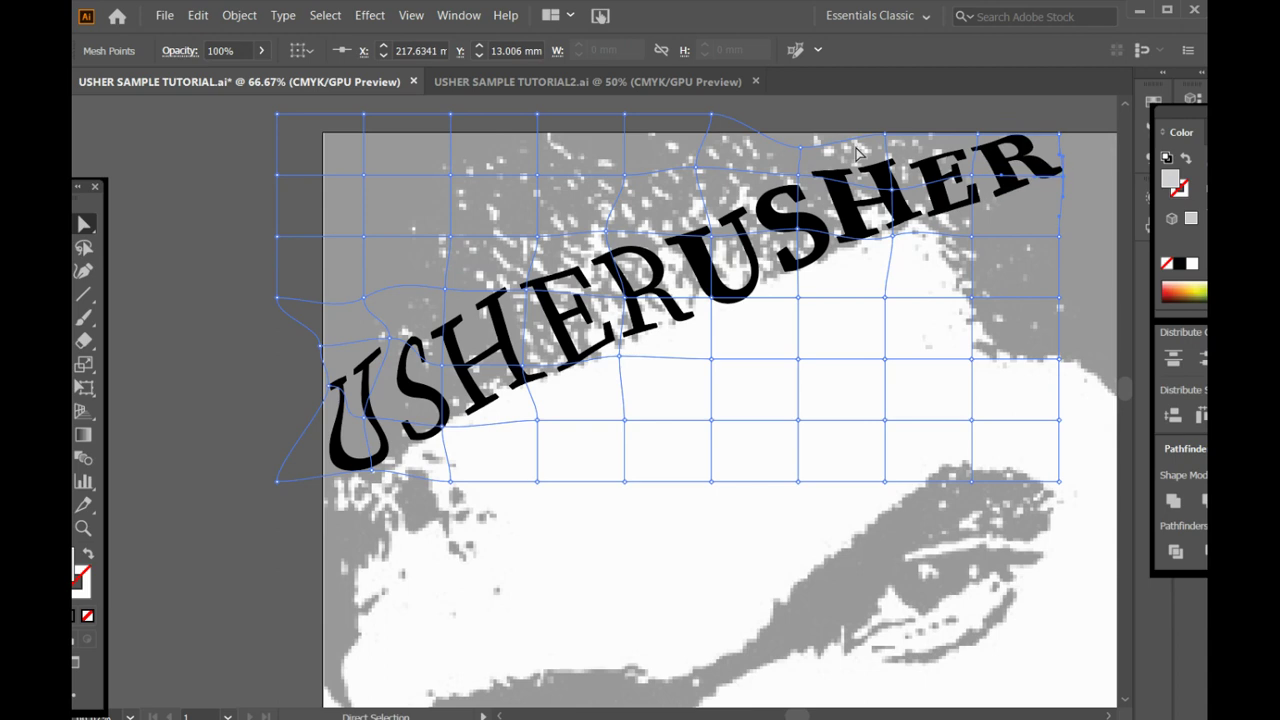
- Refine the second word's S and H by lowering the mesh points above them and adjusting the curve beneath the H
drag(890, 135, 893, 150)
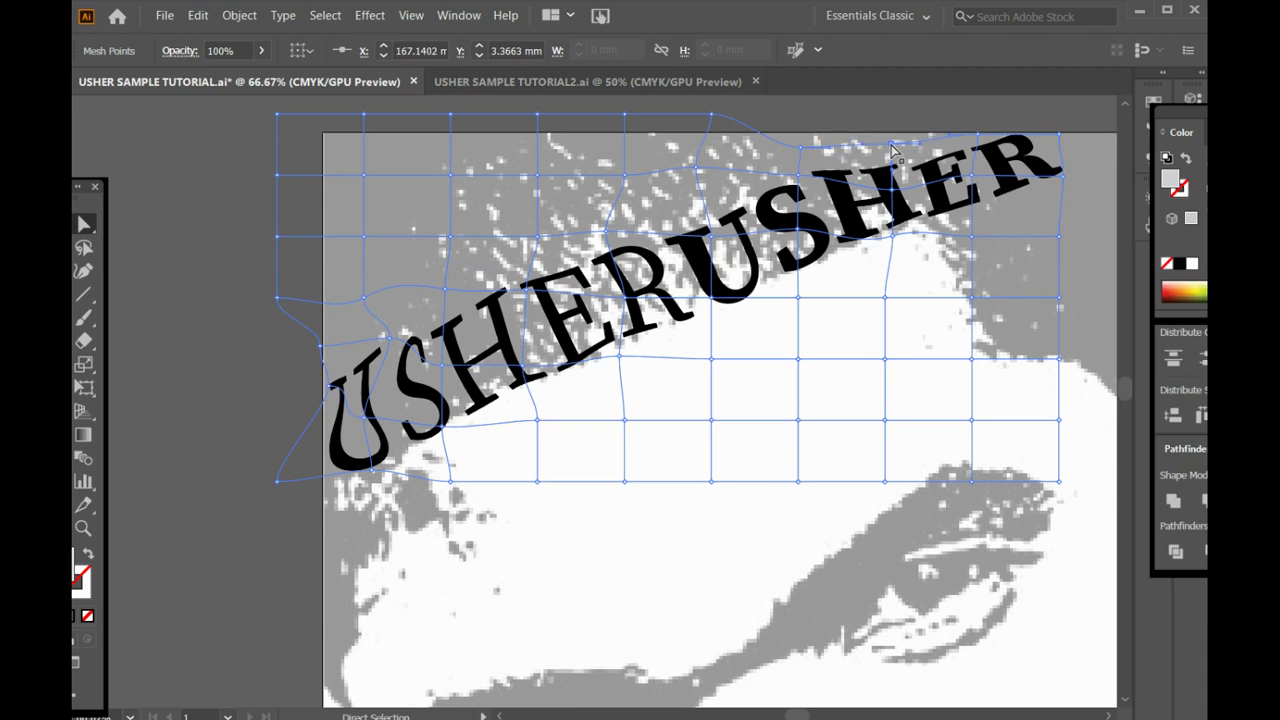
click(892, 238)
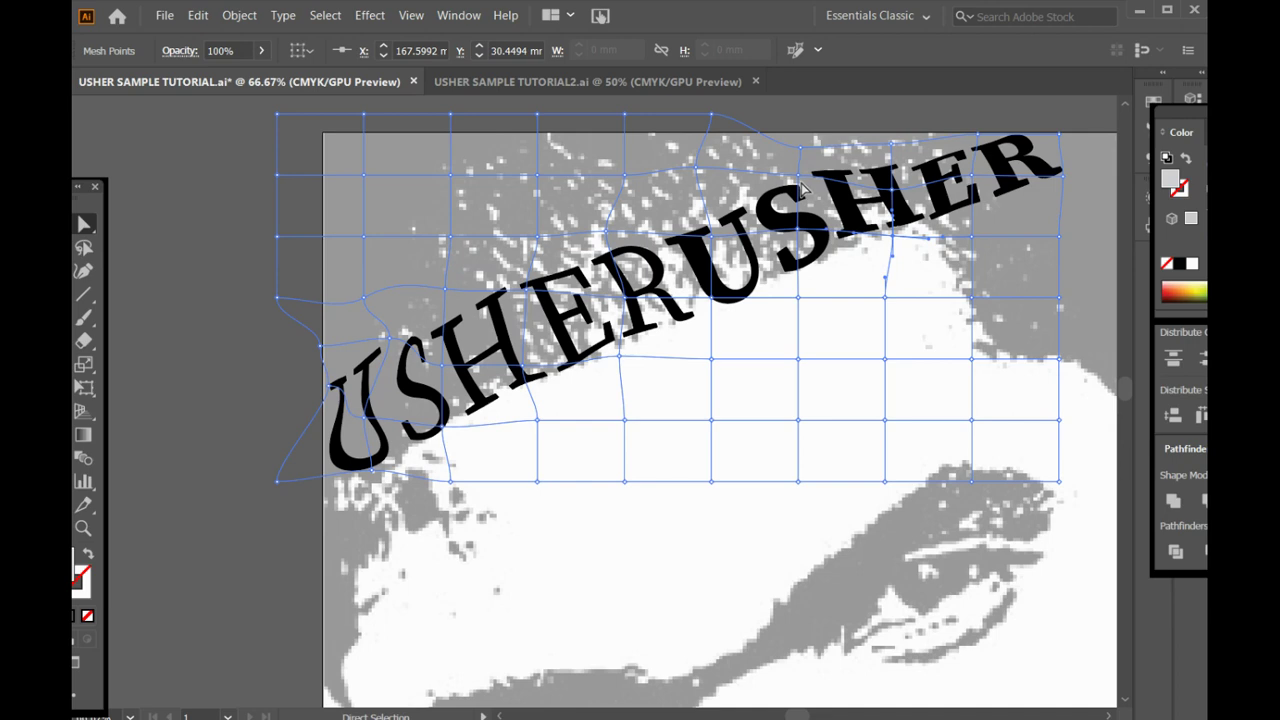
click(208, 282)
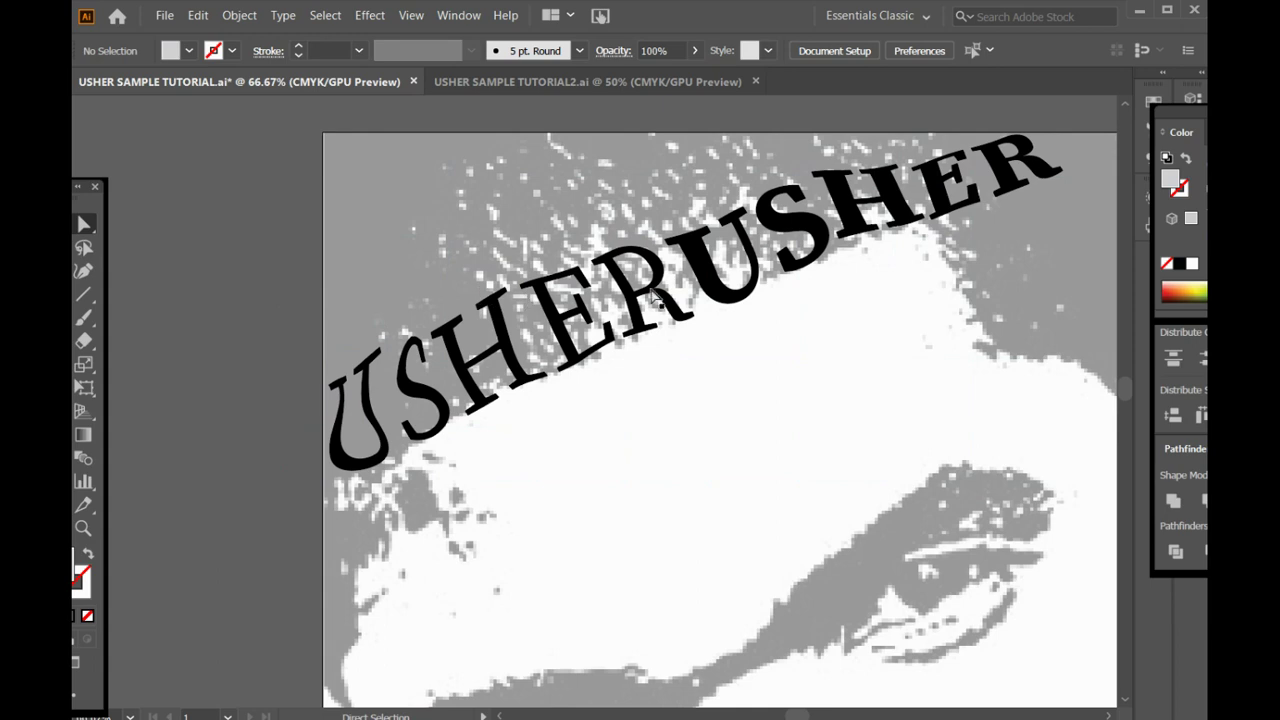
click(829, 203)
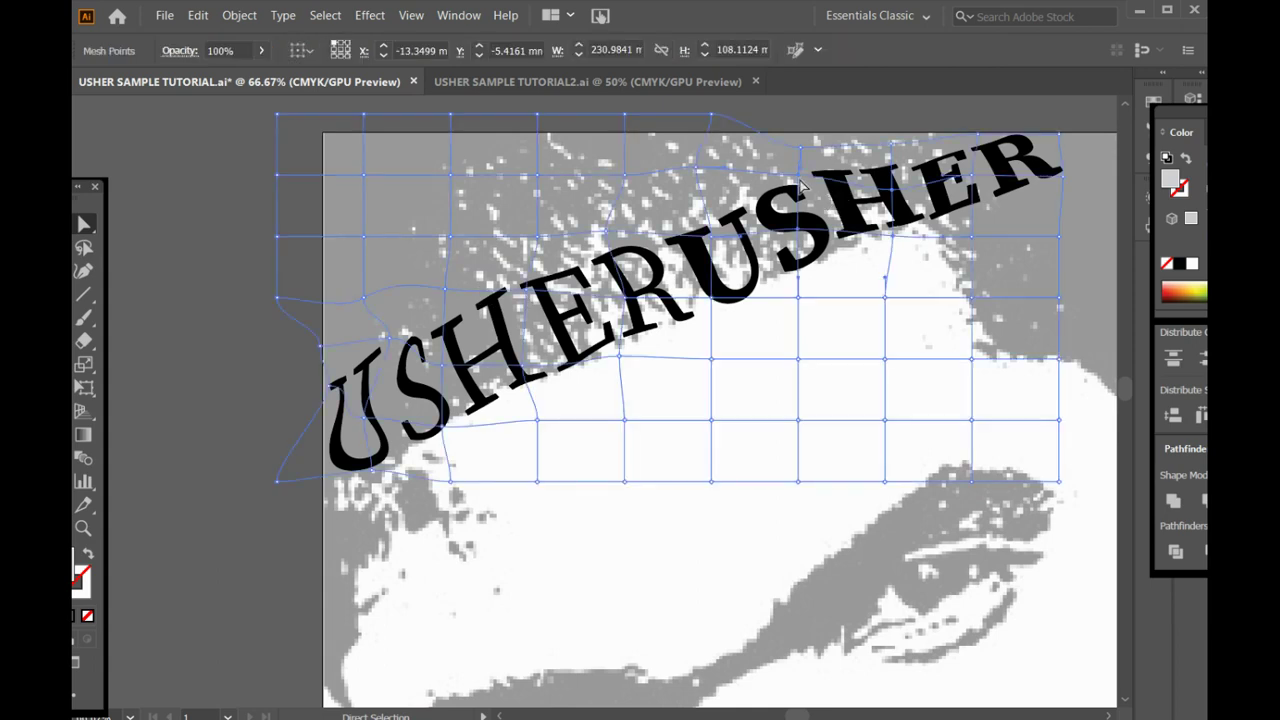
drag(799, 180, 805, 190)
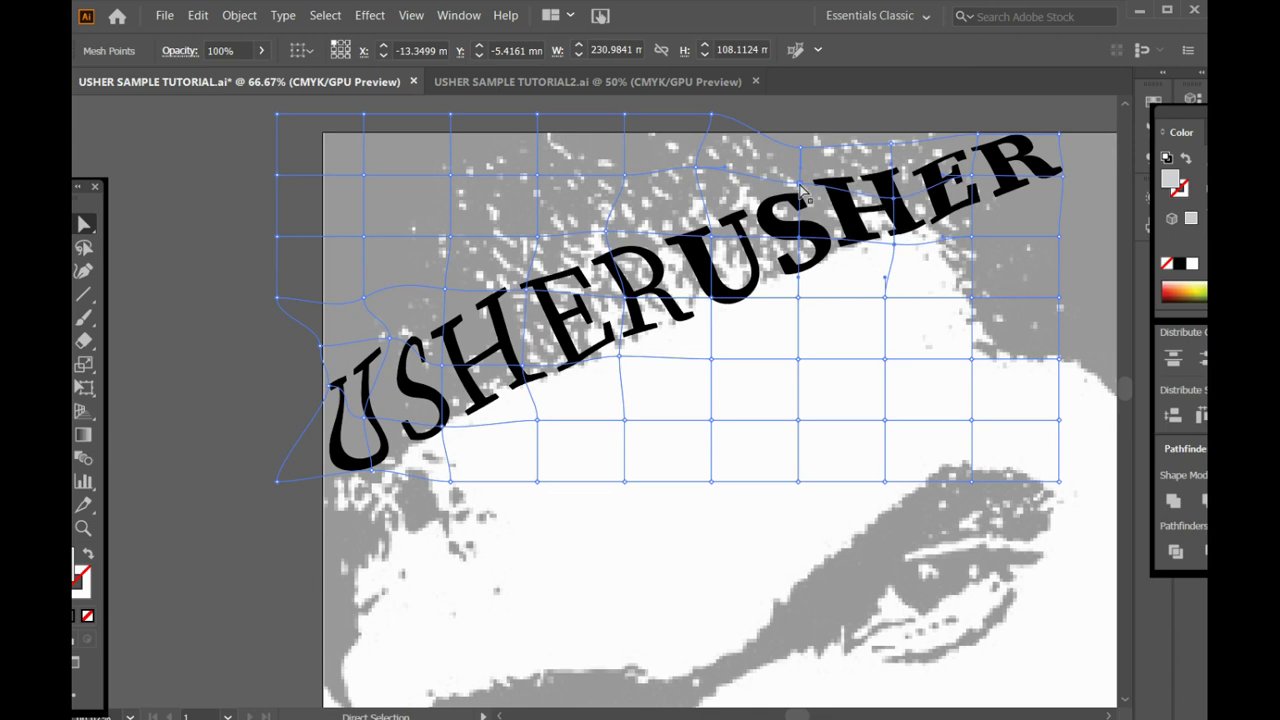
- Nudge the mesh point between the second word's H and E slightly left, and deselect the warped text
drag(891, 197, 887, 197)
click(142, 332)
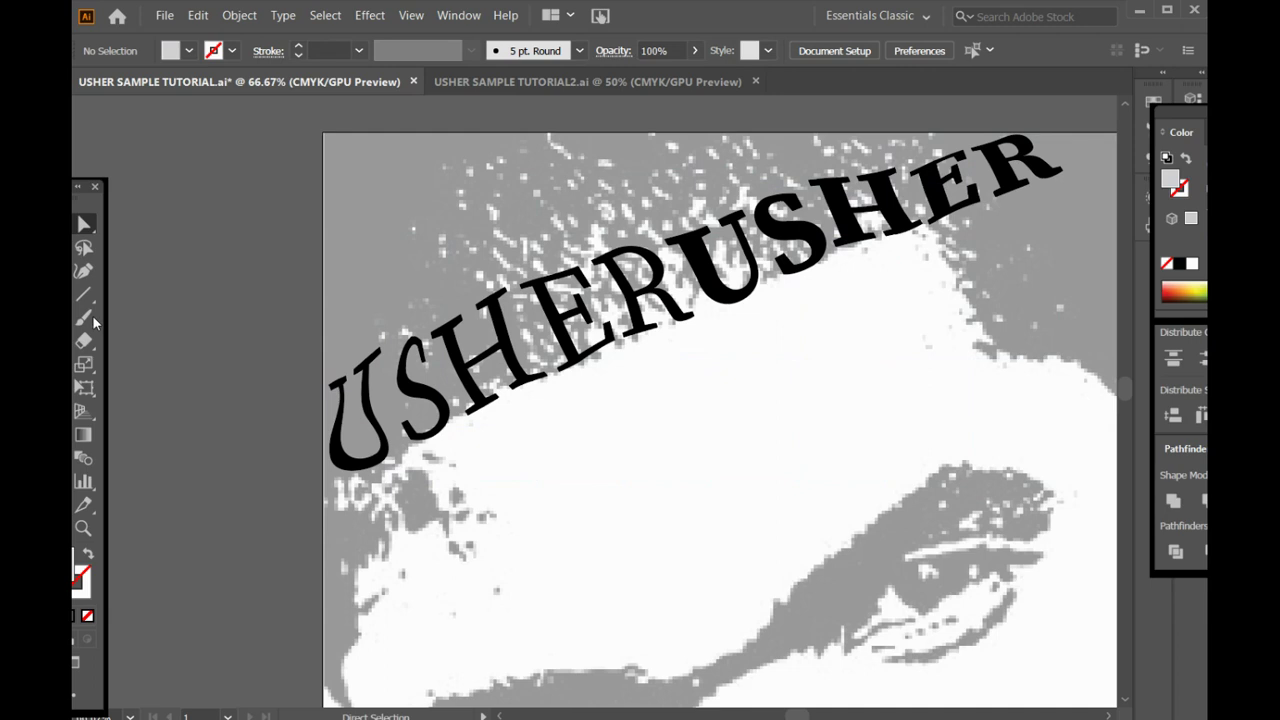
key(t)
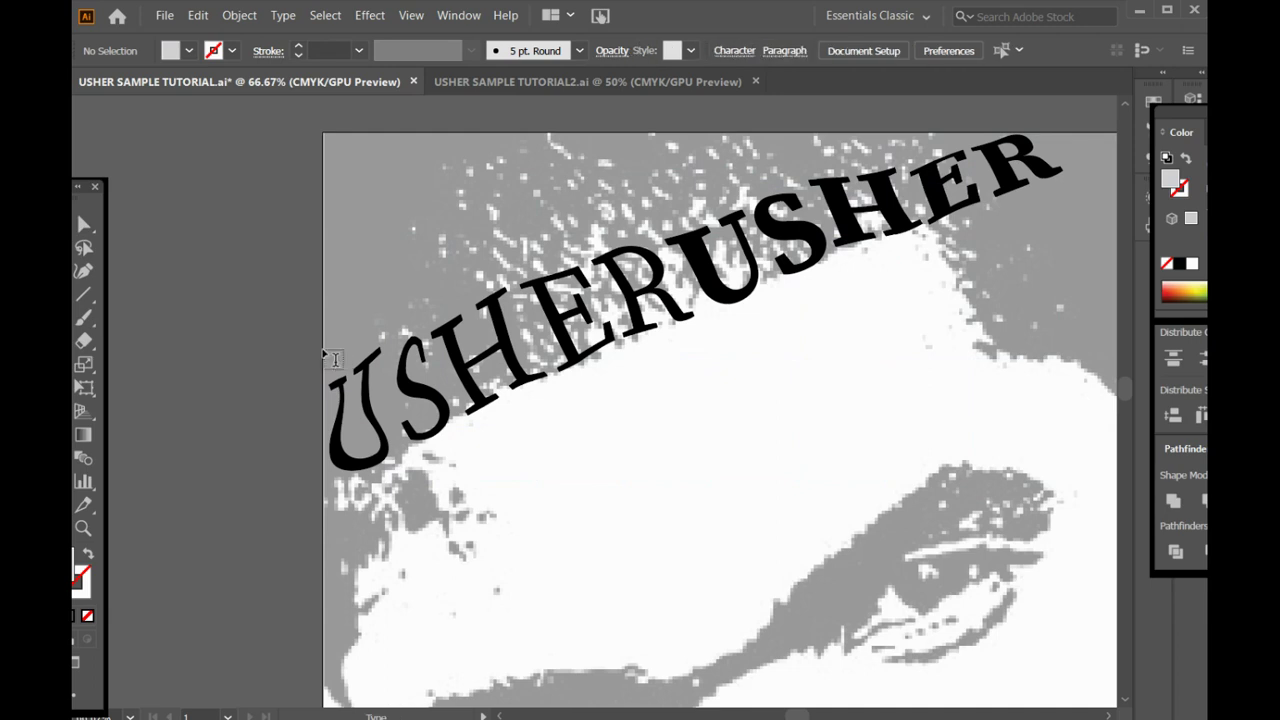
click(327, 362)
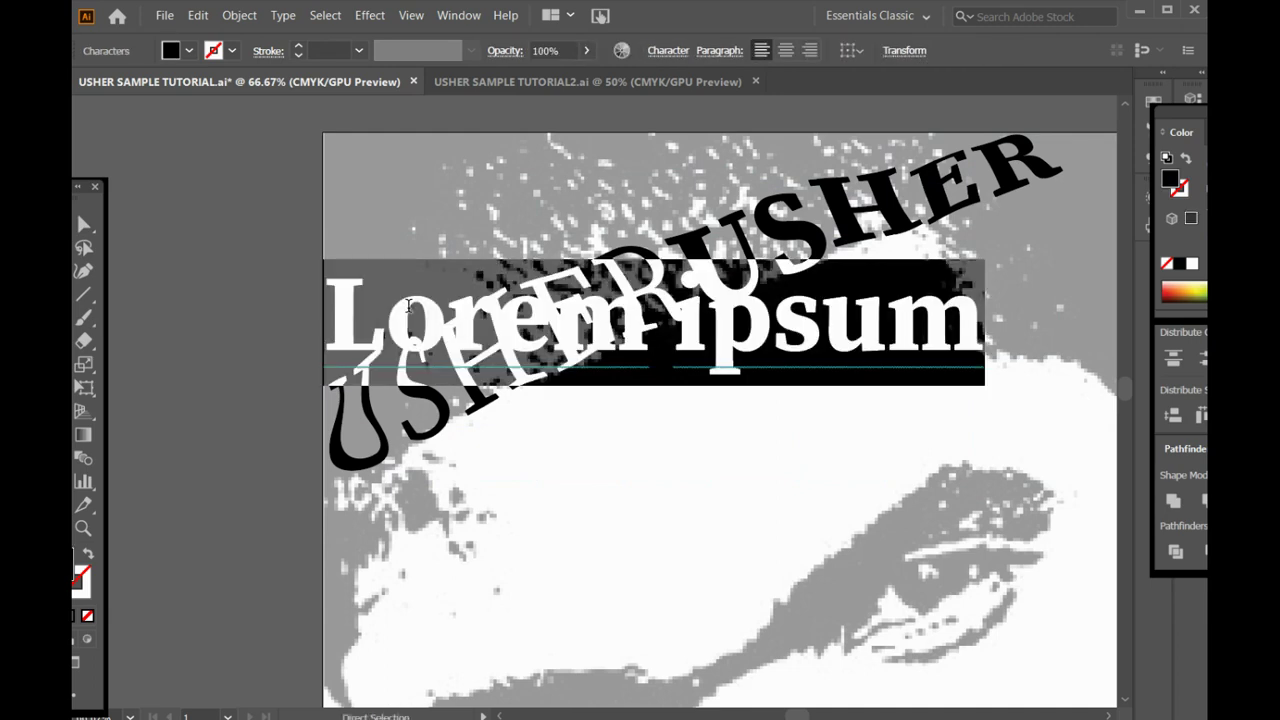
key(ctrl+z)
- Draw a curved Pen path just above the warped letters, from the artboard's left edge above the first U to its top edge
key(p)
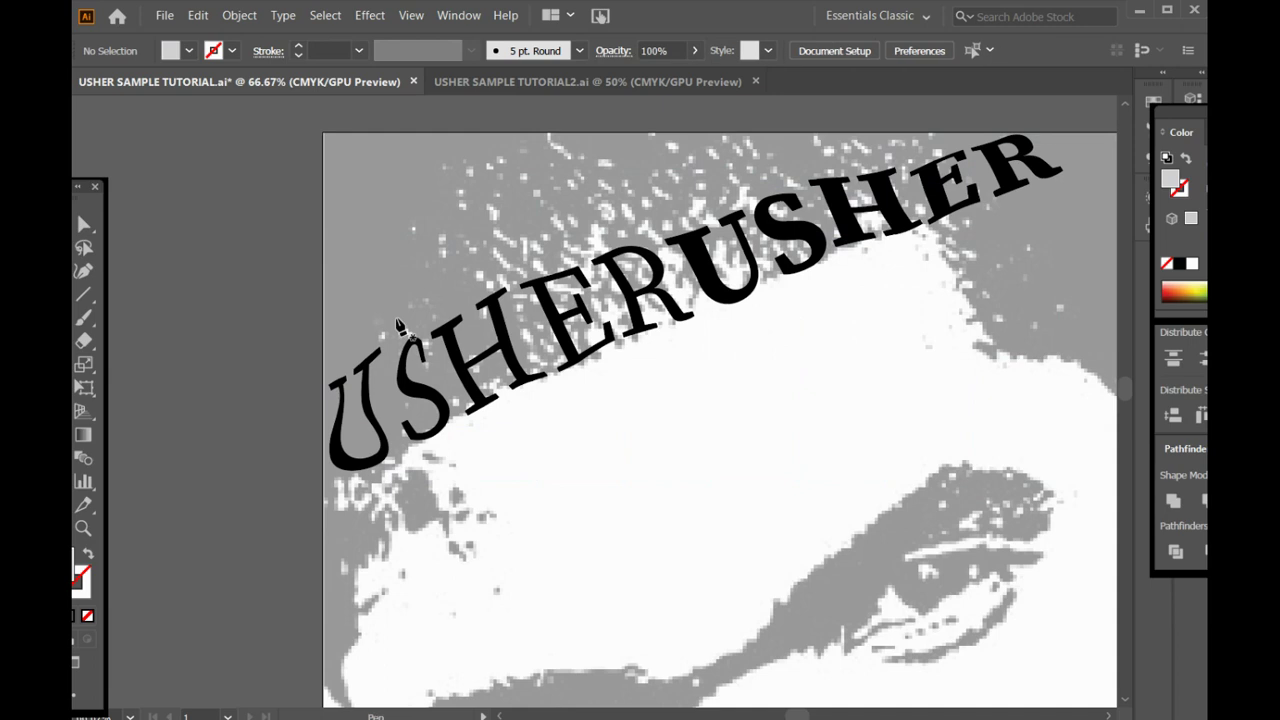
click(326, 359)
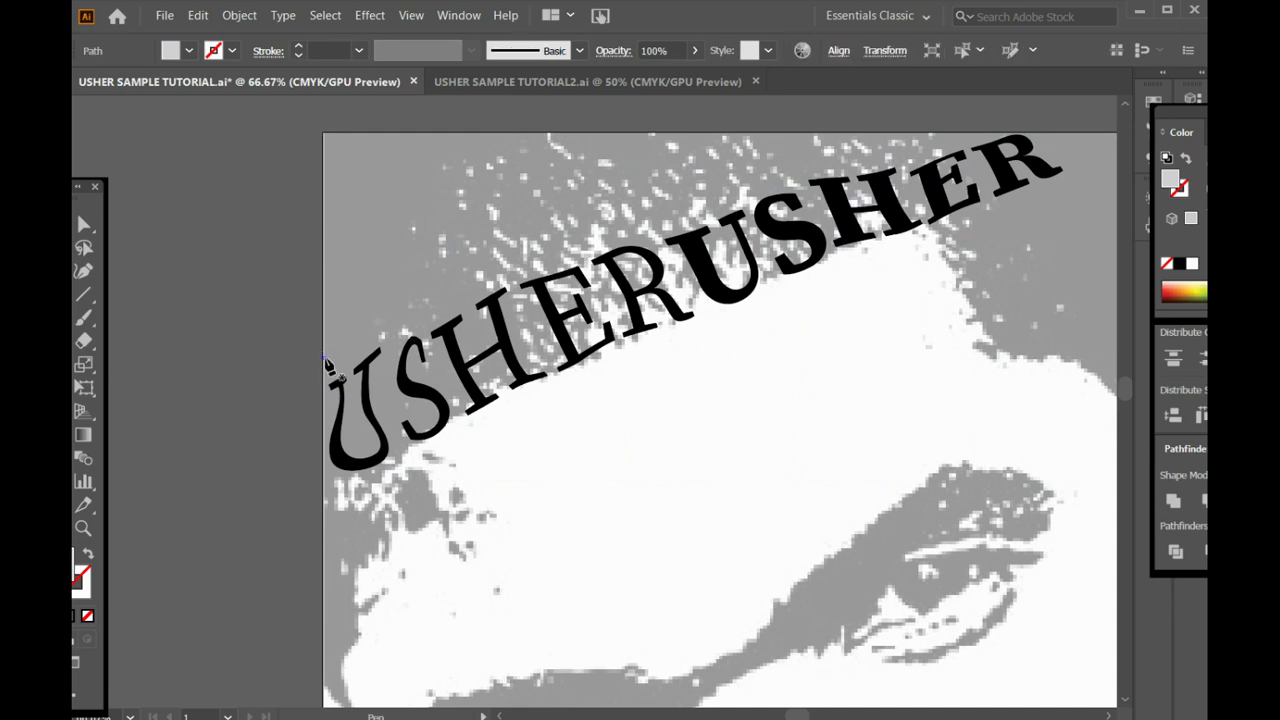
click(440, 284)
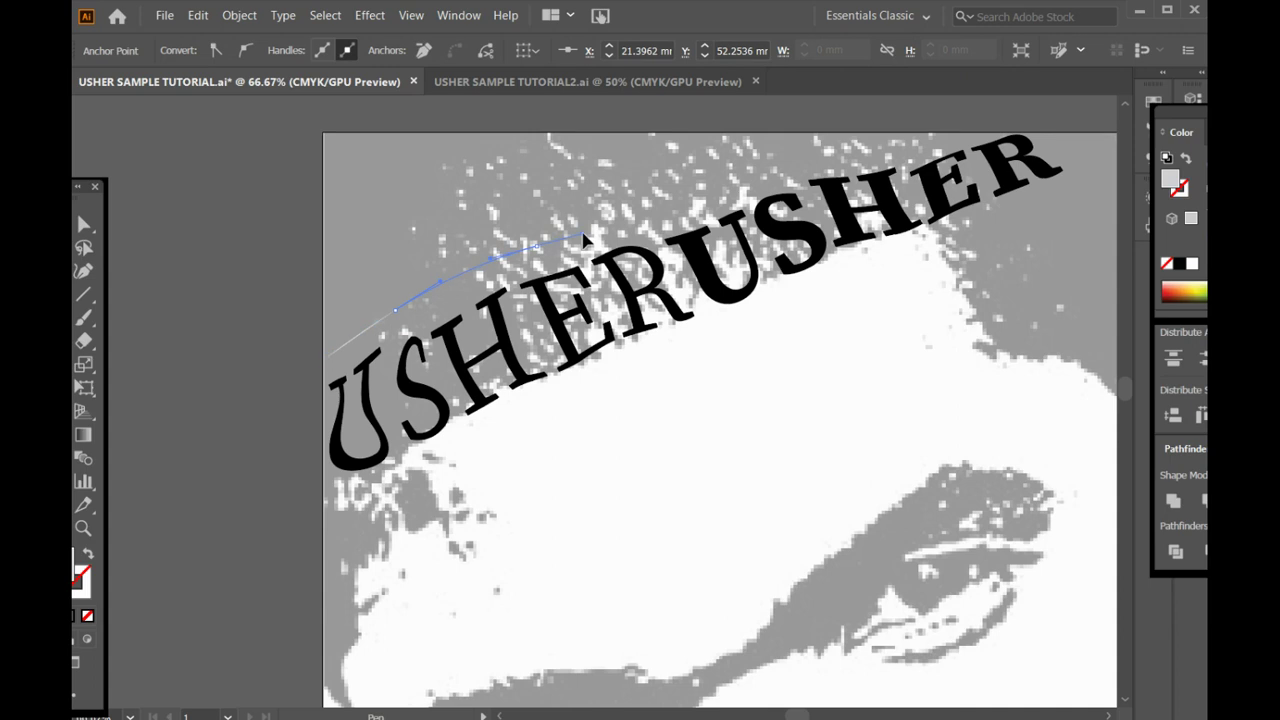
click(536, 246)
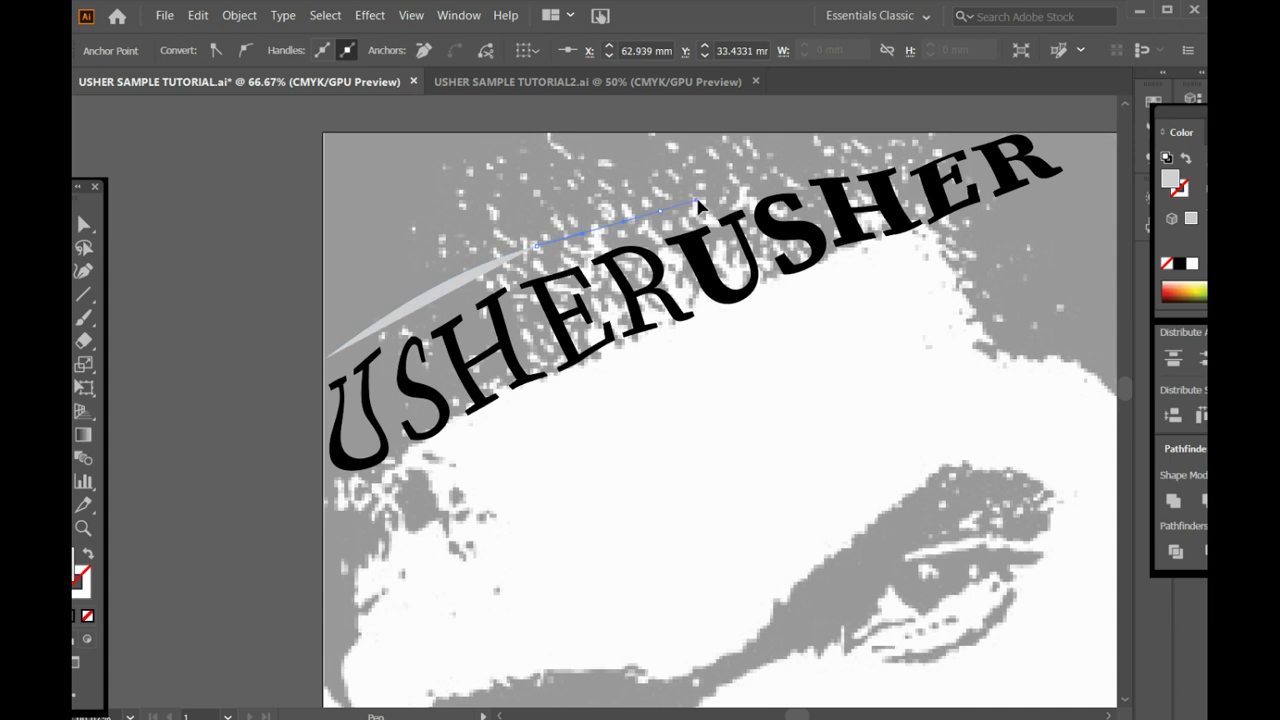
click(655, 212)
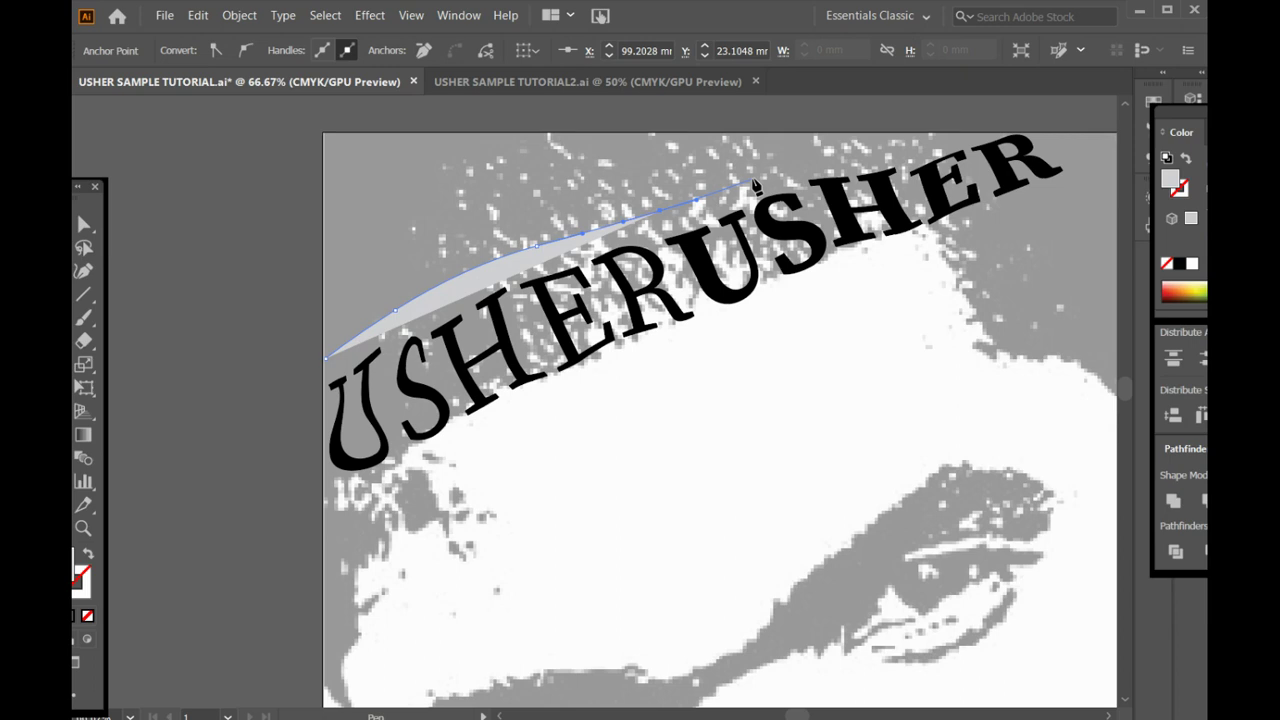
click(850, 150)
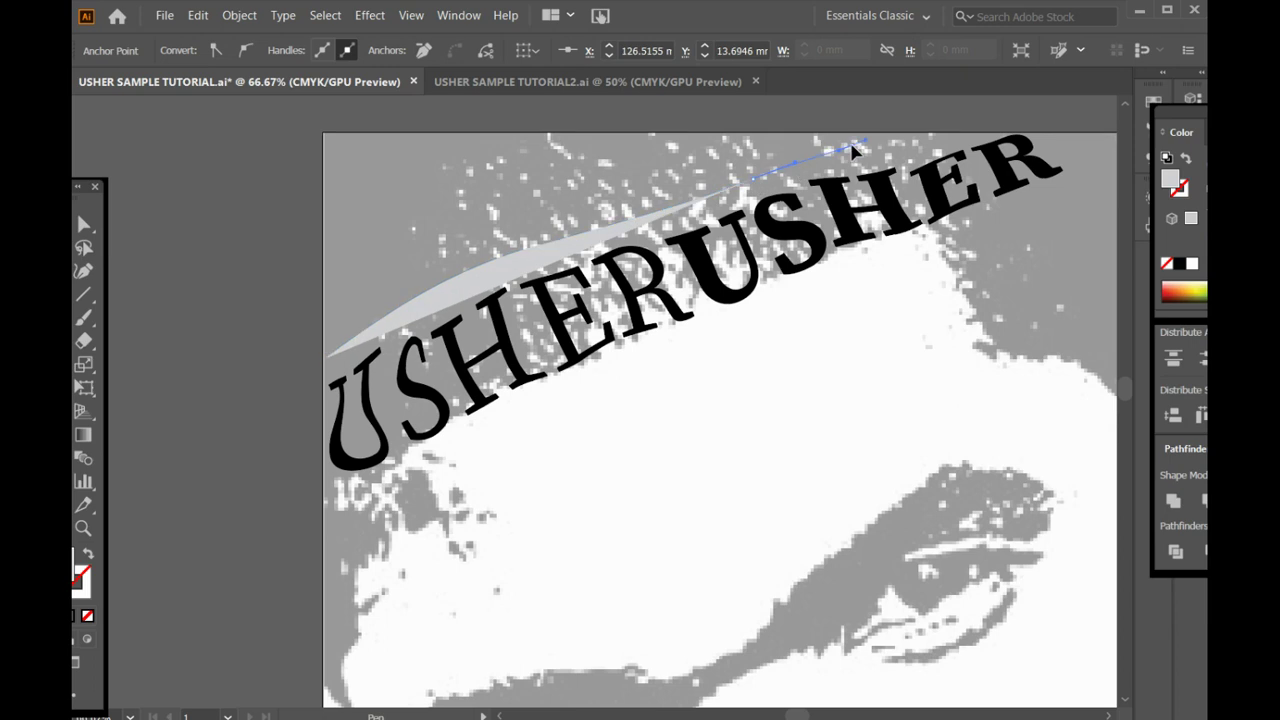
click(880, 134)
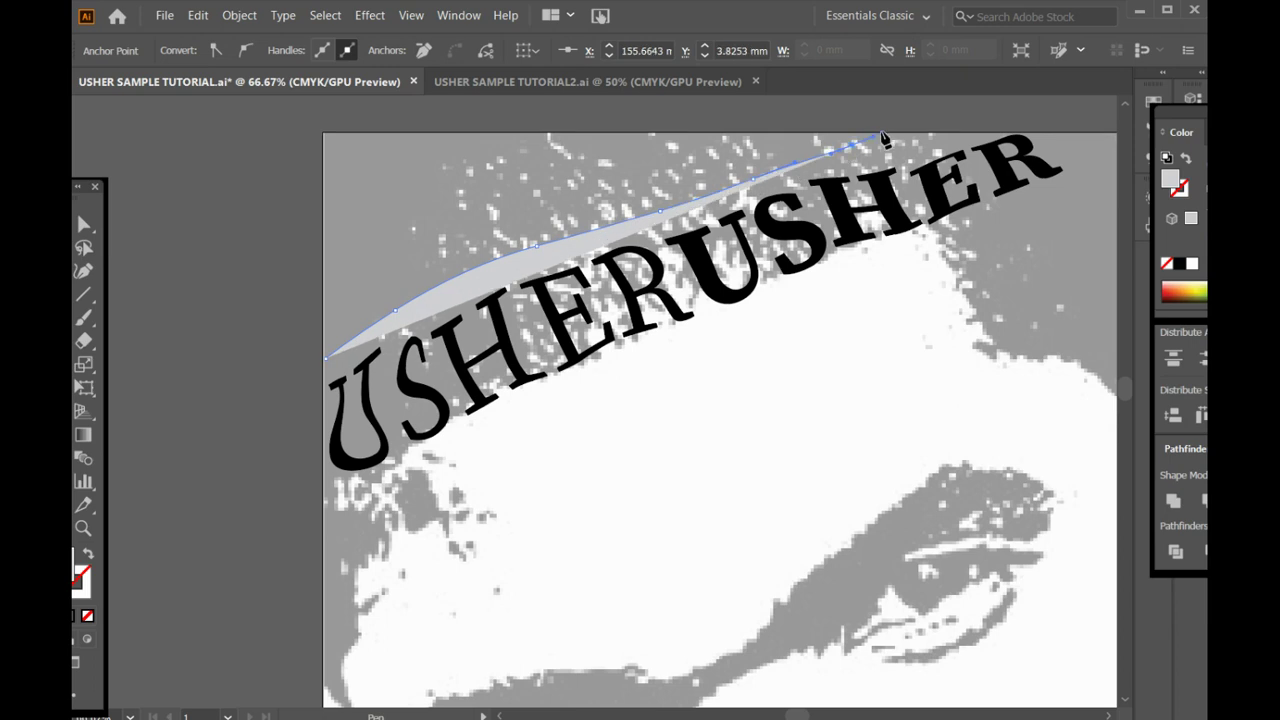
- Start a line of type on the new curved path, beginning near its lower end above the first U
key(t)
click(345, 348)
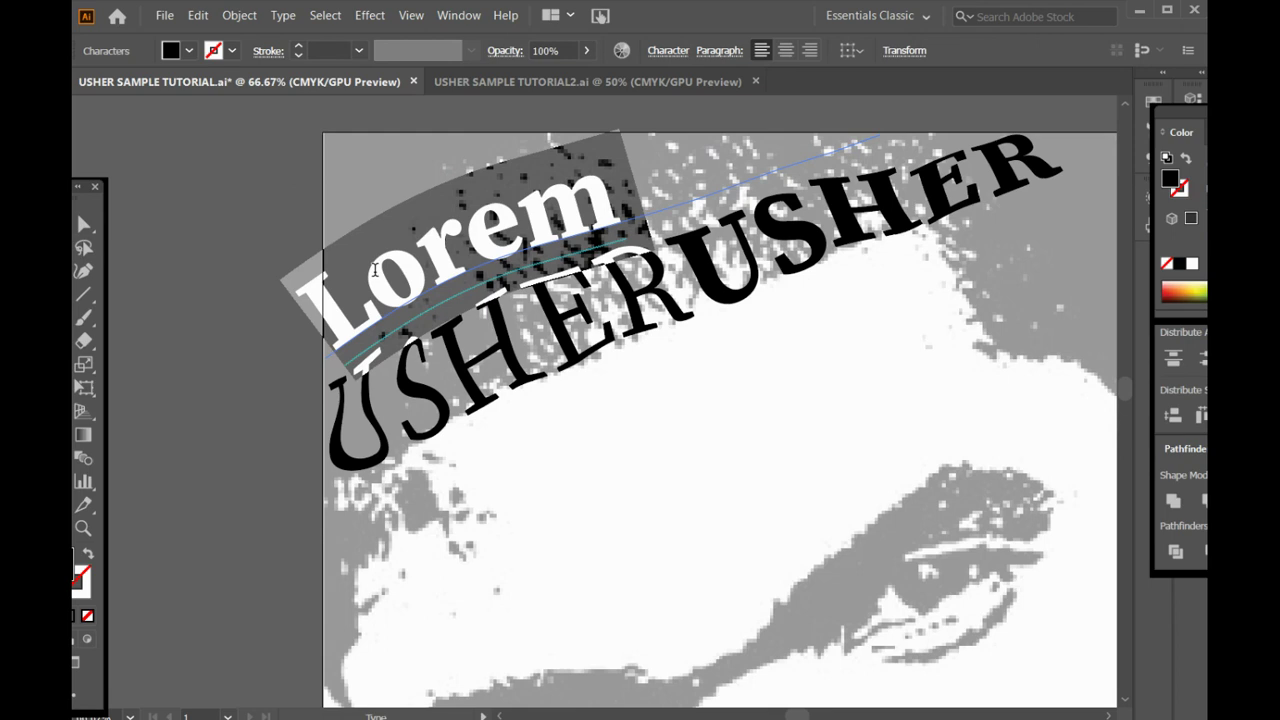
scroll(375, 270, down, 3)
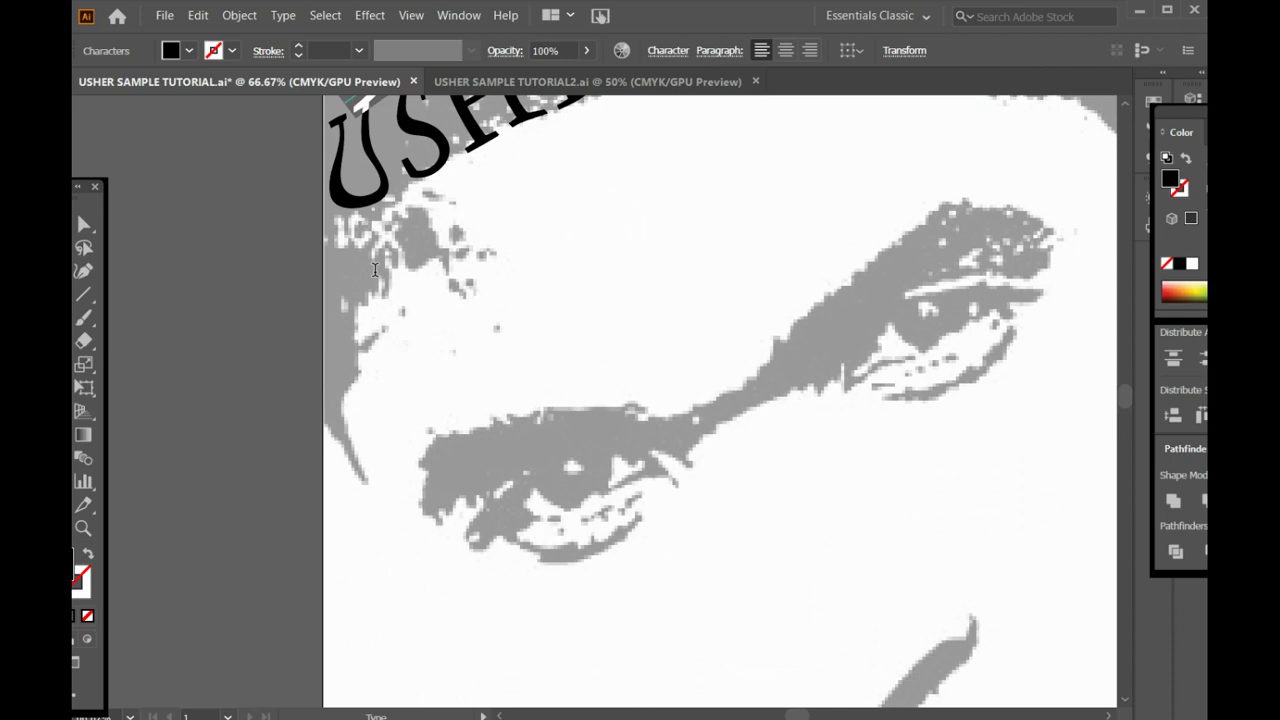
scroll(375, 270, up, 3)
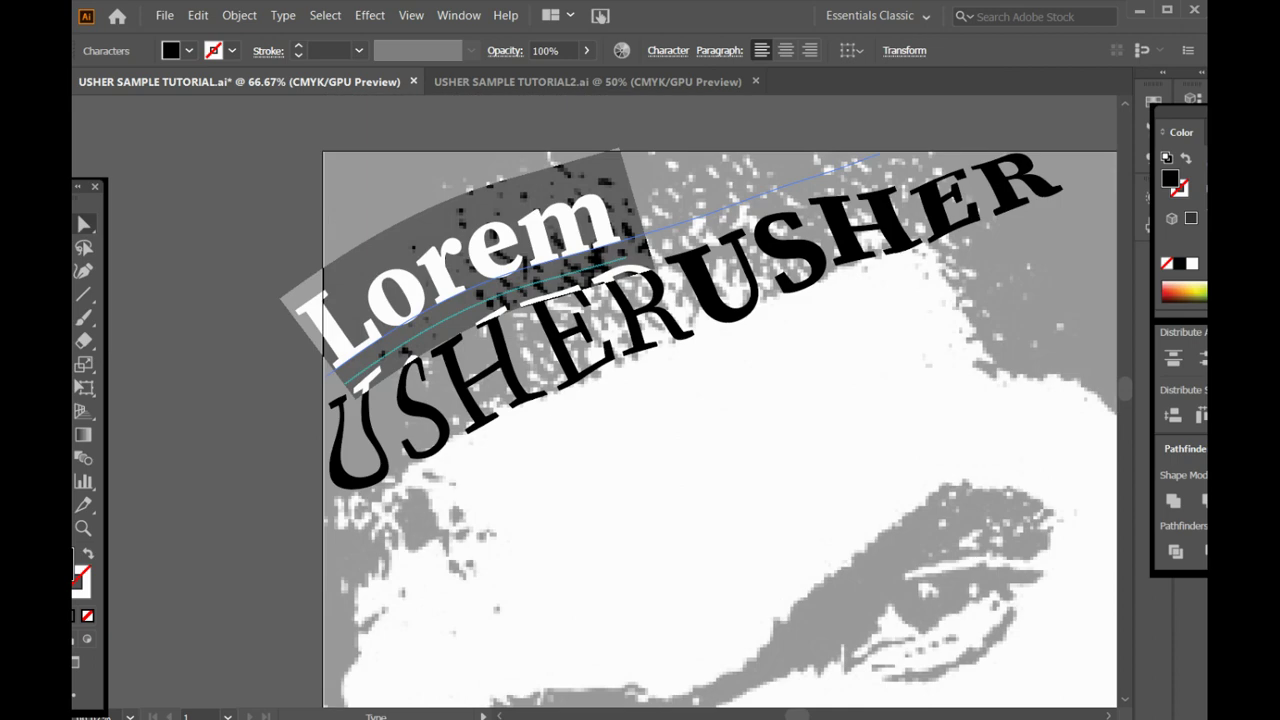